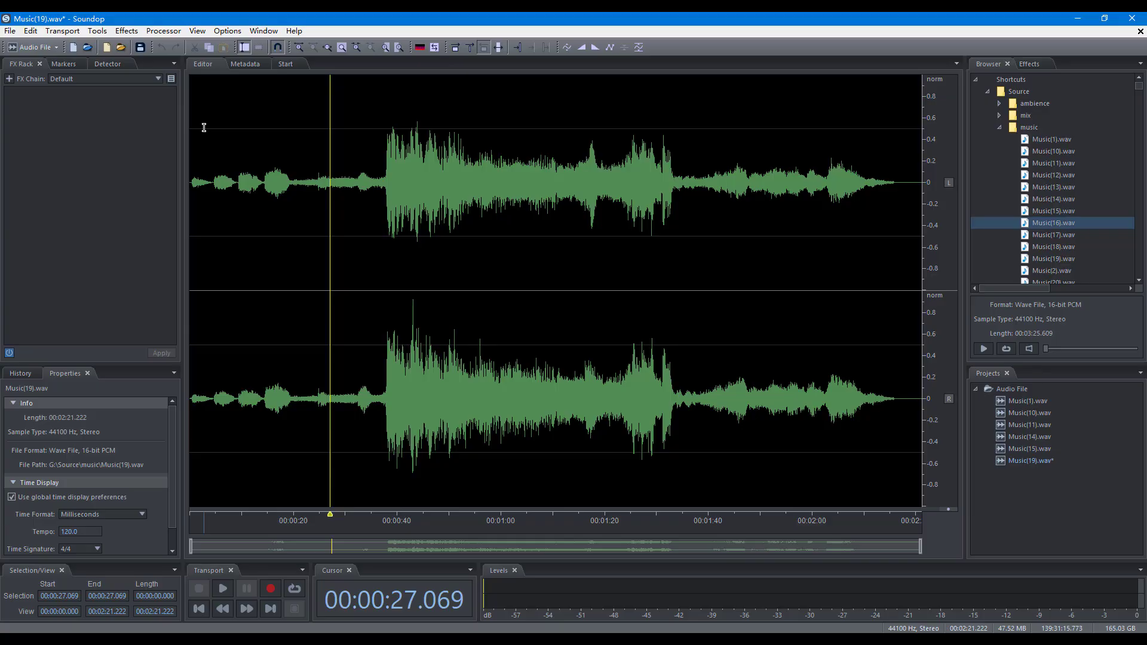
Create a new 48000 Hz stereo audio file and open Music(14).wav from the browser in the editor.
left_click(107, 47)
left_click(548, 357)
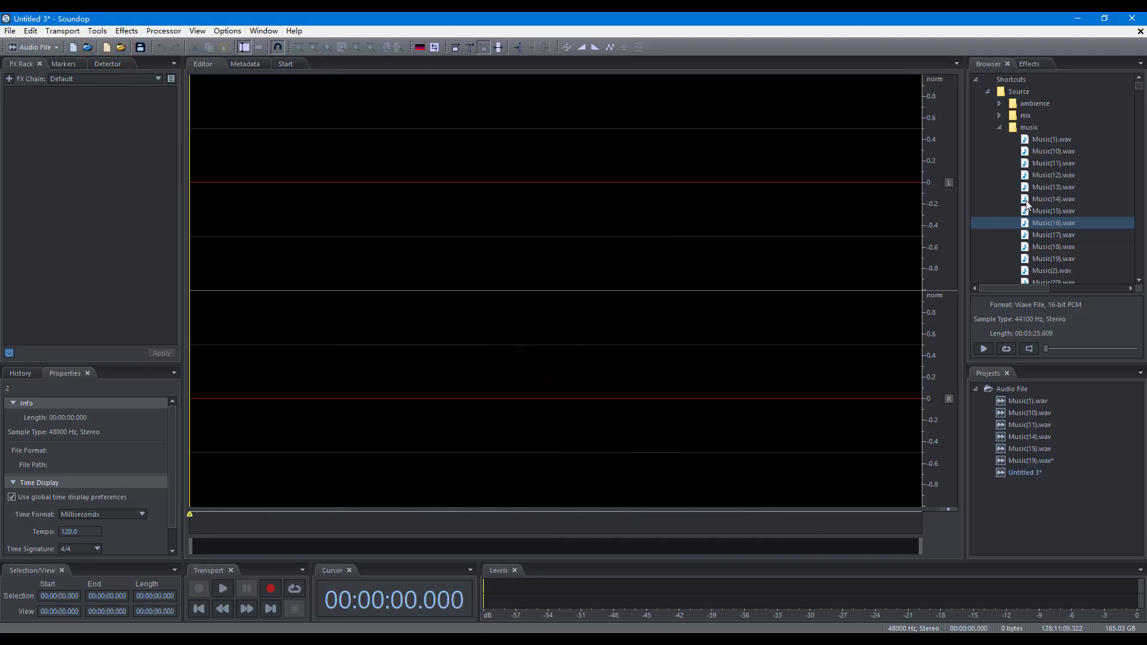
left_click_drag(1026, 203, 587, 227)
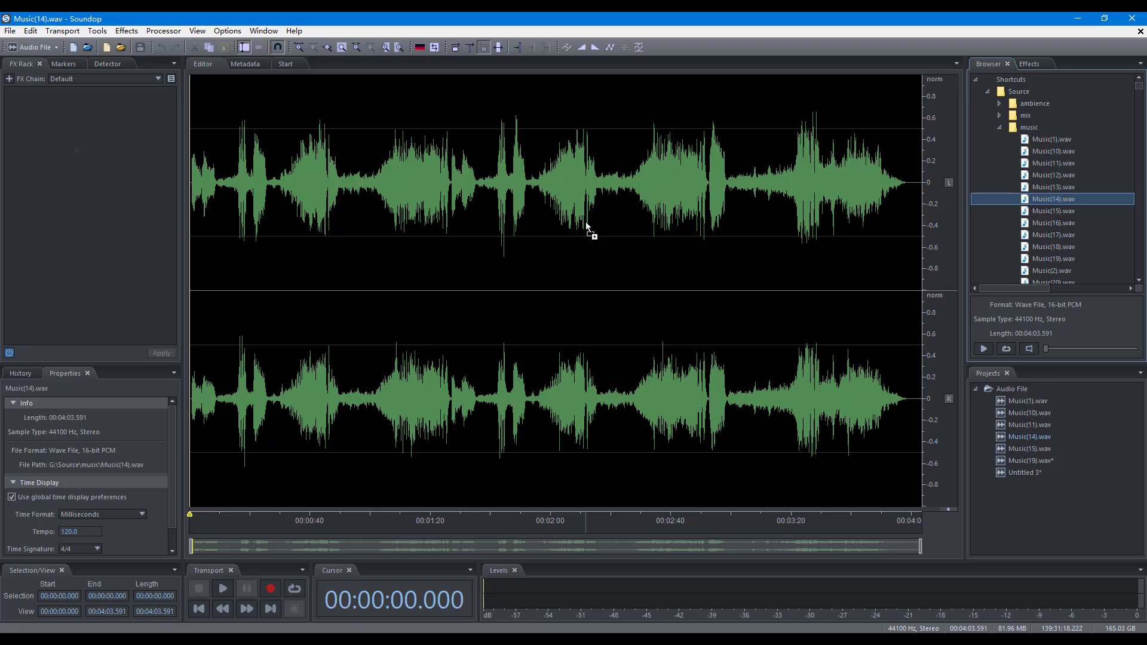
left_click(11, 31)
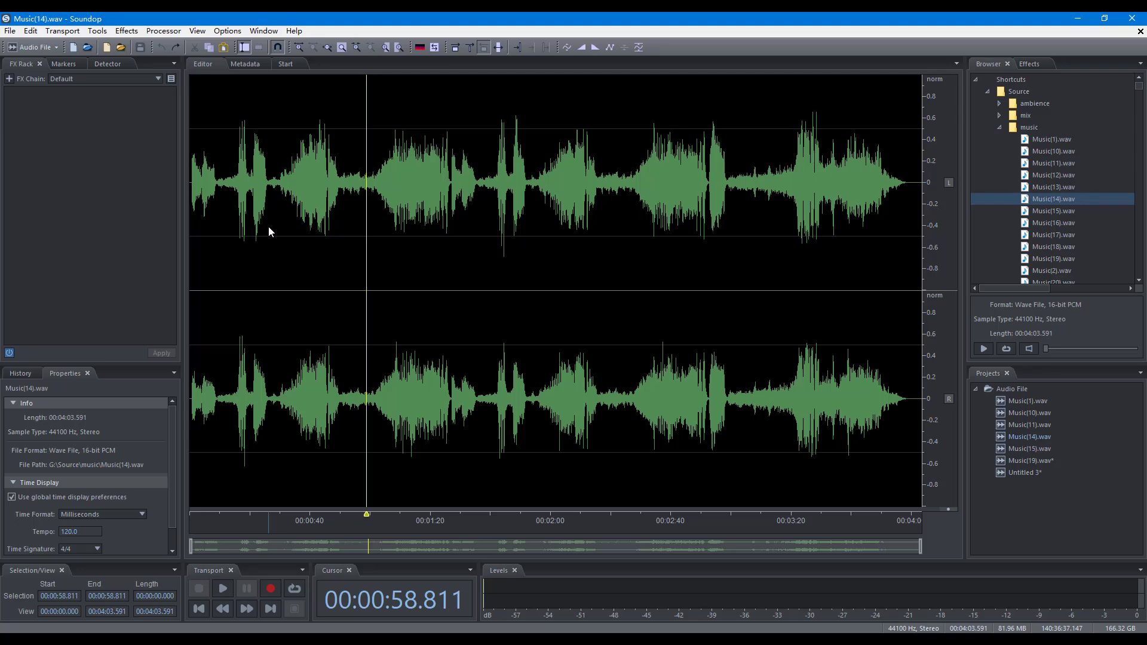
Copy the section of about 30.6 seconds starting at 0:26.226 and paste it at 1:00.798.
left_click_drag(269, 227, 360, 238)
right_click(329, 240)
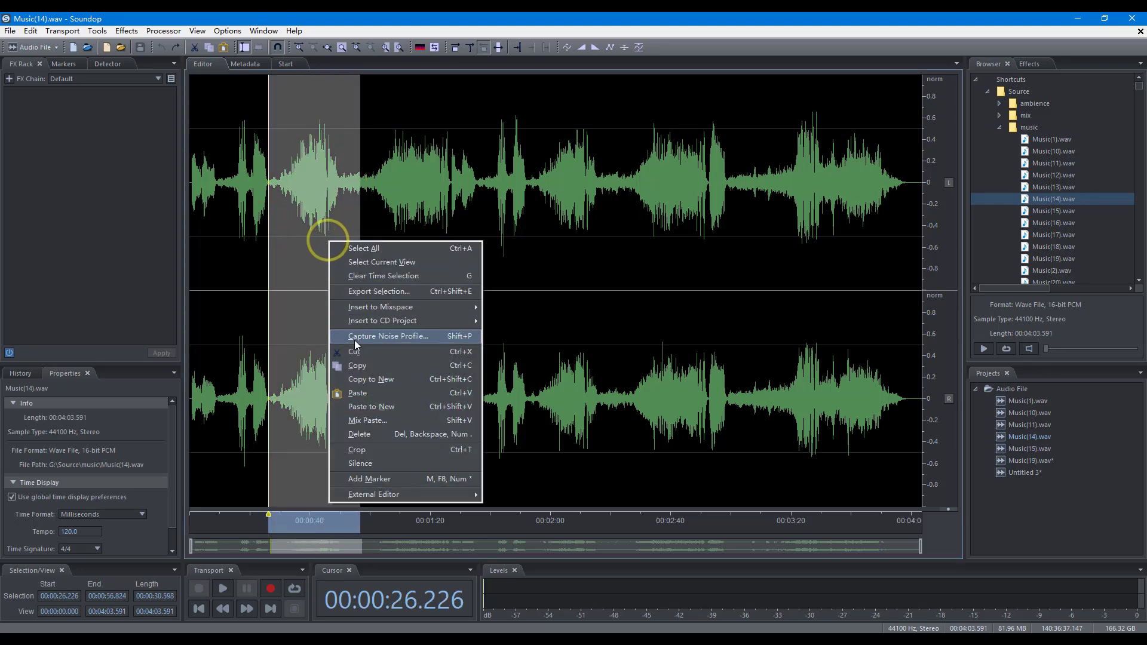
left_click(358, 365)
left_click(373, 263)
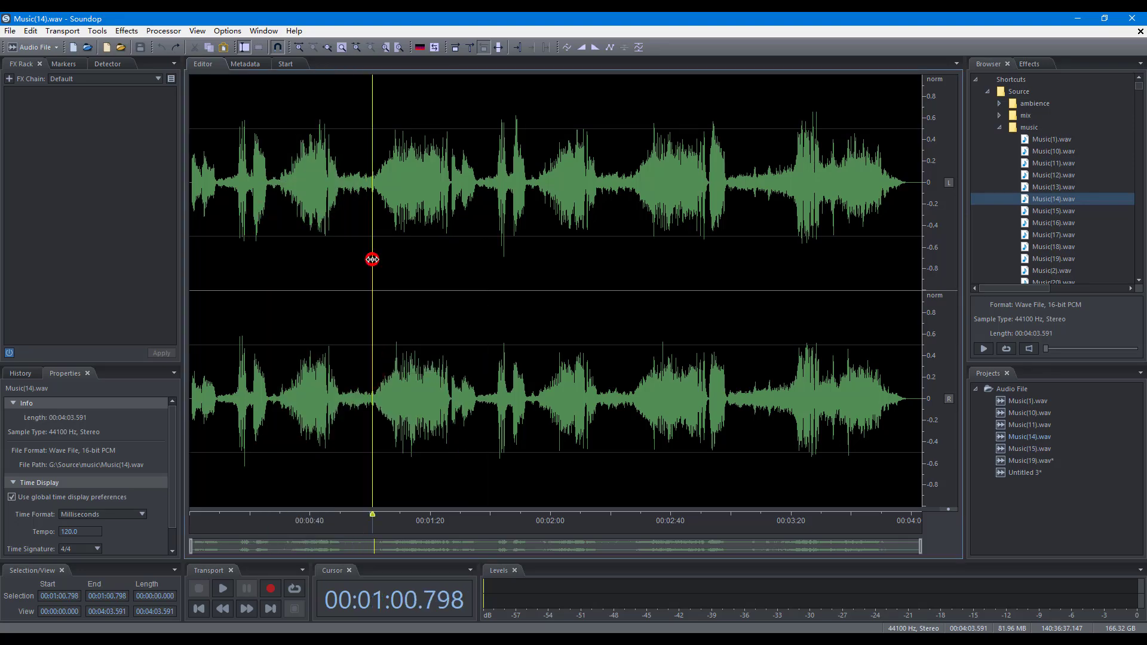
right_click(372, 260)
left_click(394, 413)
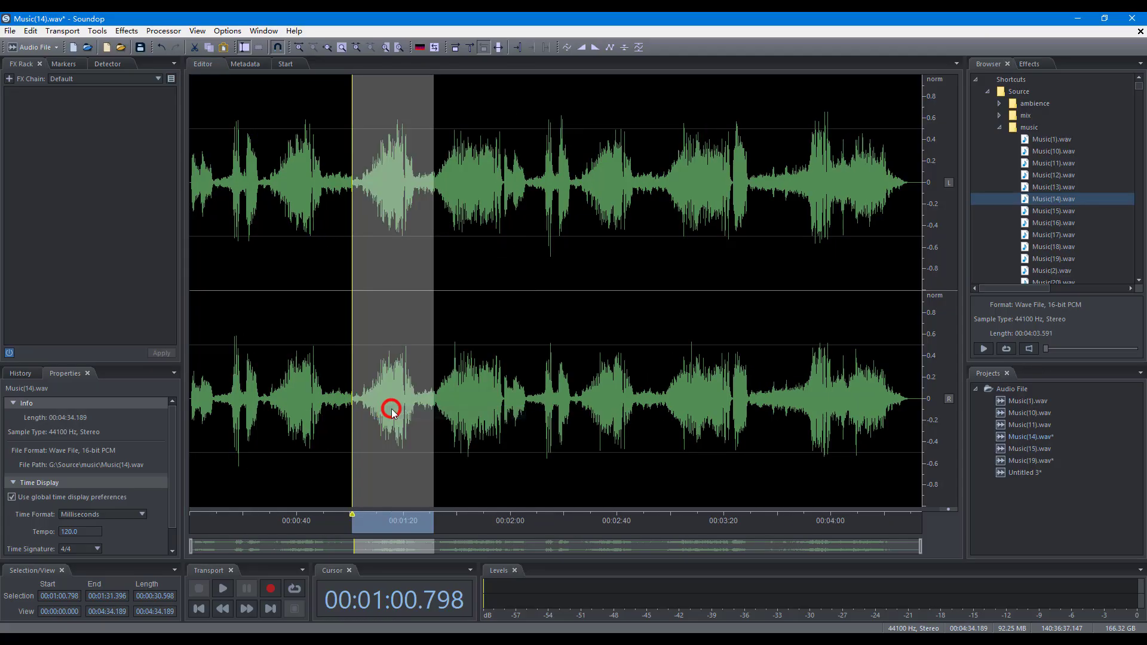
Cut the section of about 35 seconds starting at 1:32.813 and paste it at 2:18.259.
left_click_drag(437, 266, 530, 287)
right_click(485, 259)
left_click(507, 371)
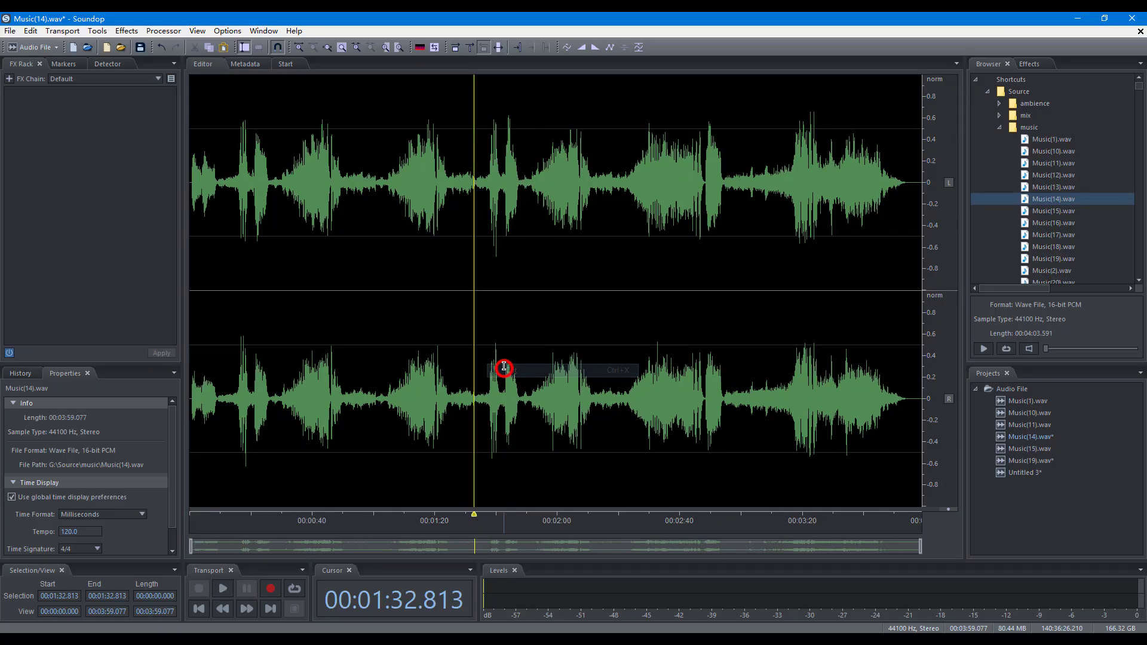
left_click(613, 252)
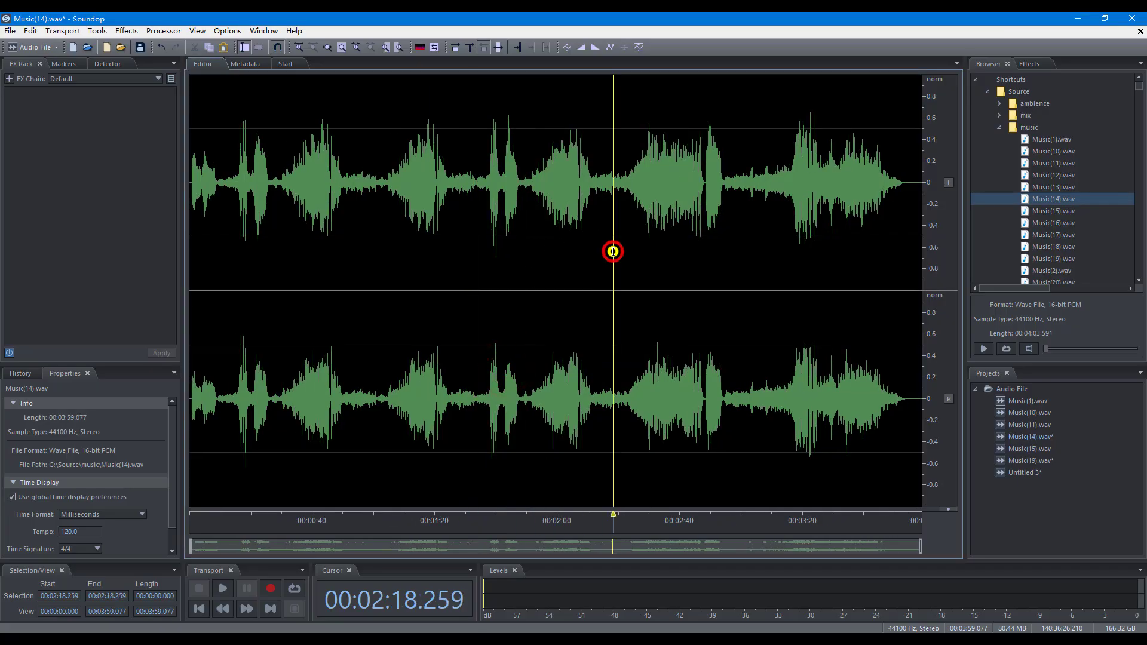
right_click(613, 251)
left_click(650, 404)
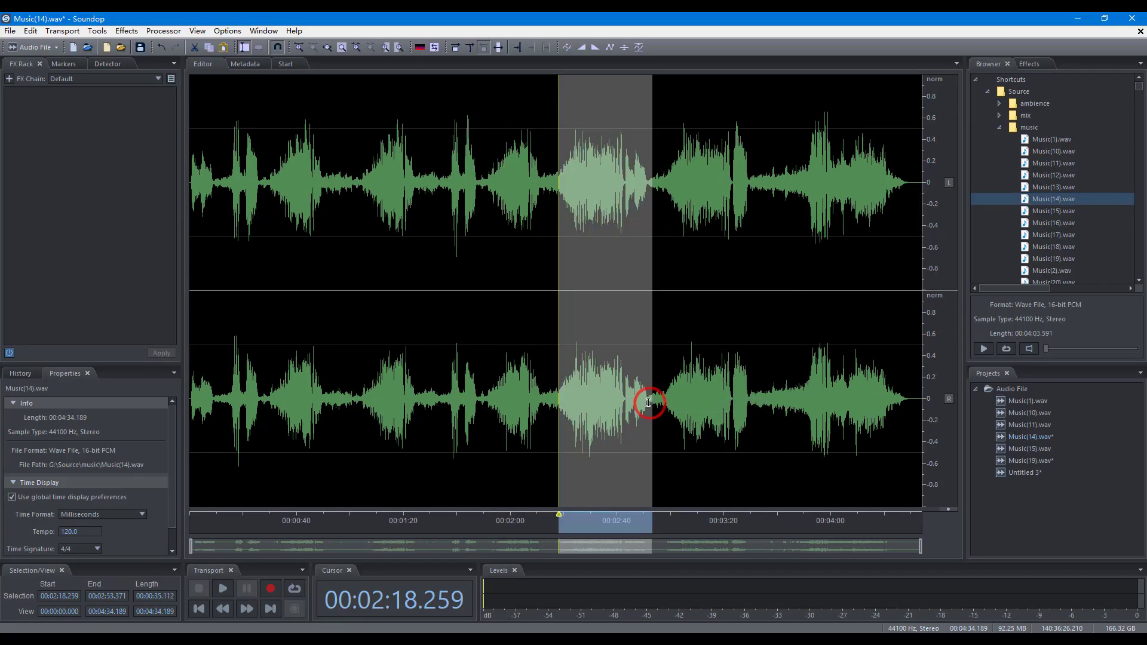
left_click(654, 382)
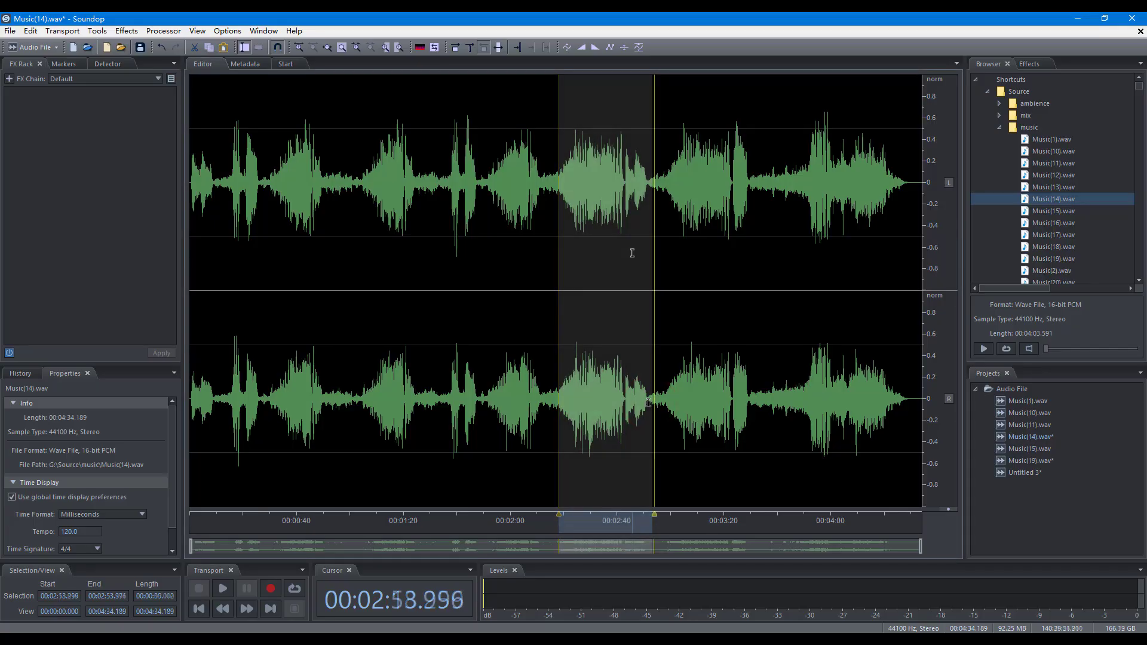
Delete the section from about 1:29.9 to 1:53.4.
left_click_drag(429, 239, 492, 250)
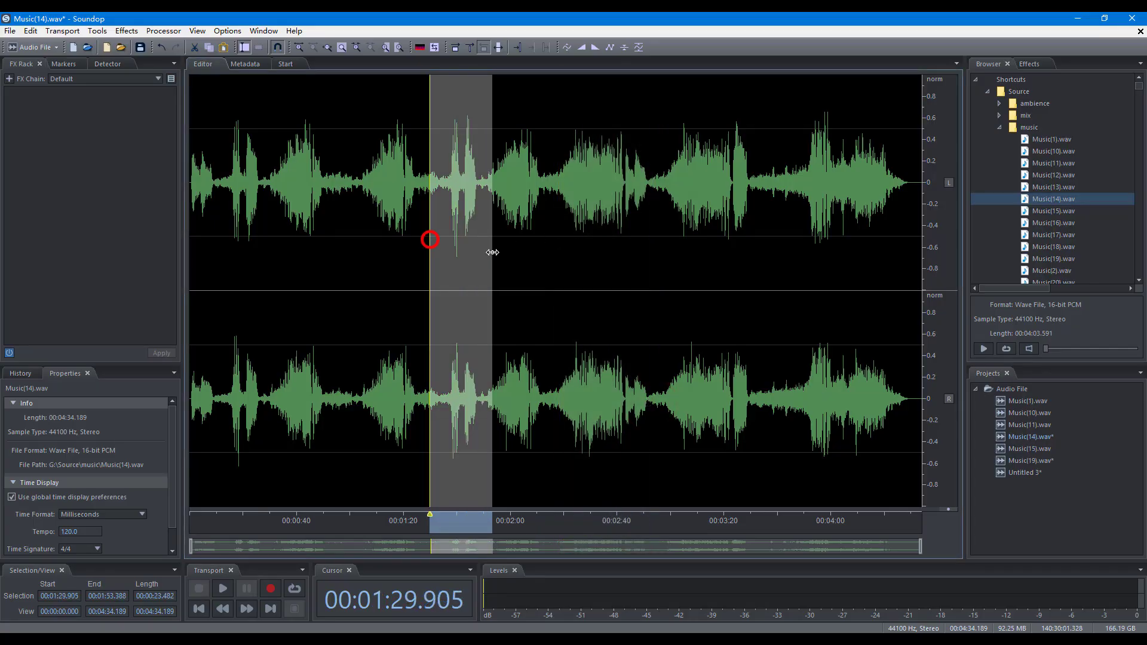
right_click(460, 247)
left_click(505, 439)
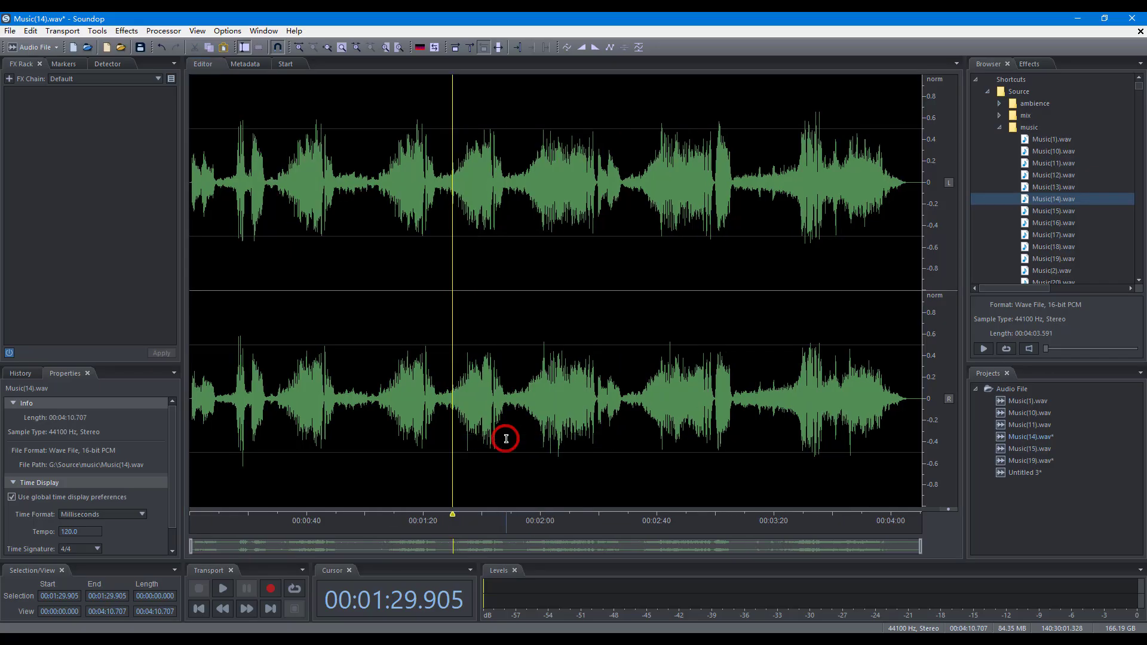
left_click(500, 418)
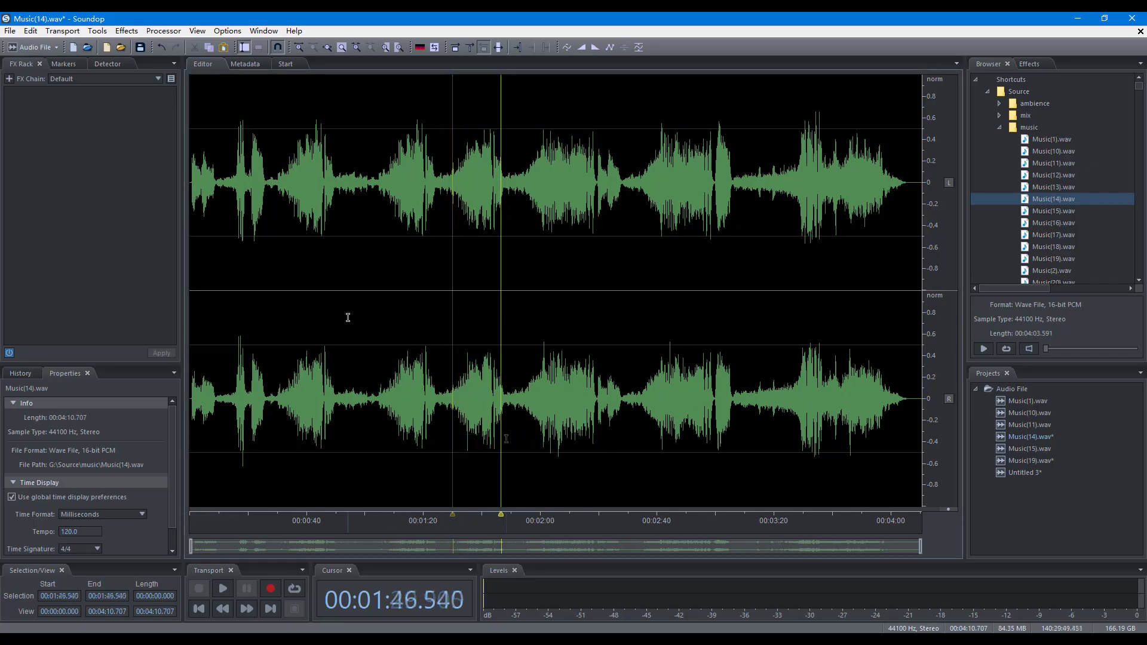
Silence the section from about 0:59.1 to 2:30.0 and undo the change.
left_click_drag(362, 305, 627, 359)
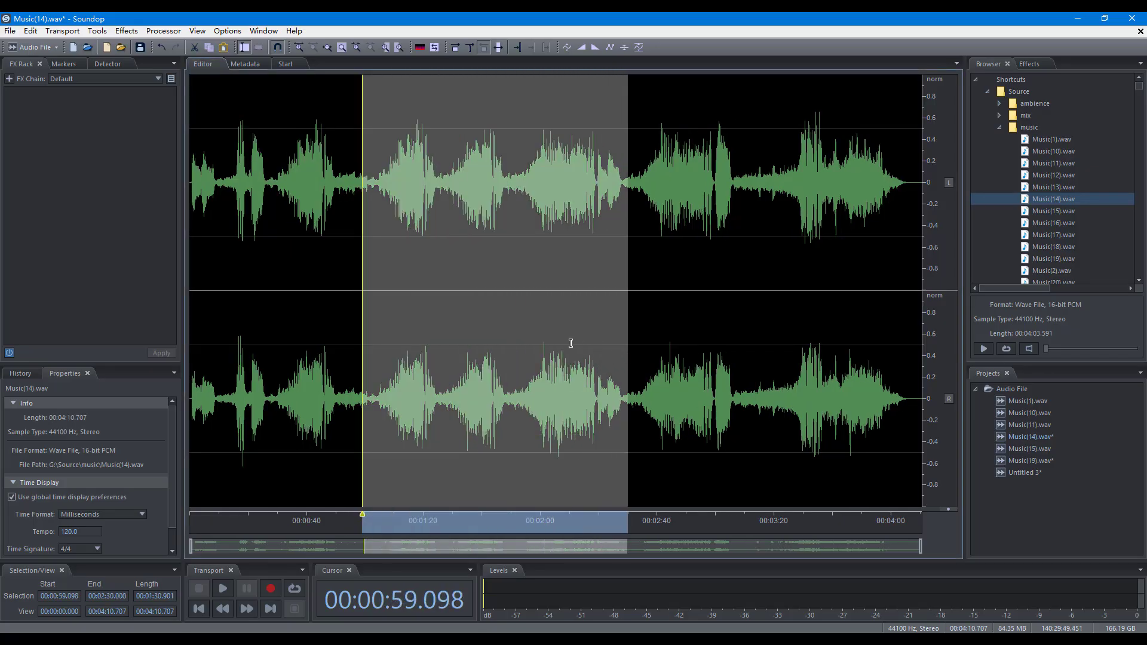
right_click(480, 252)
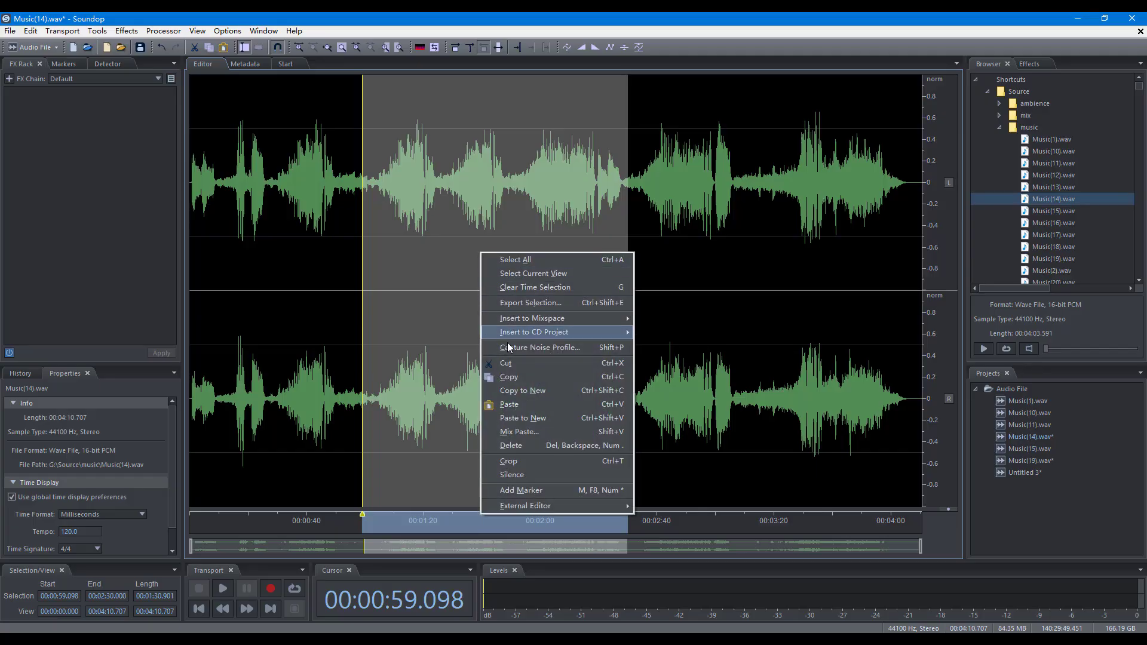
left_click(532, 461)
key("ctrl+z")
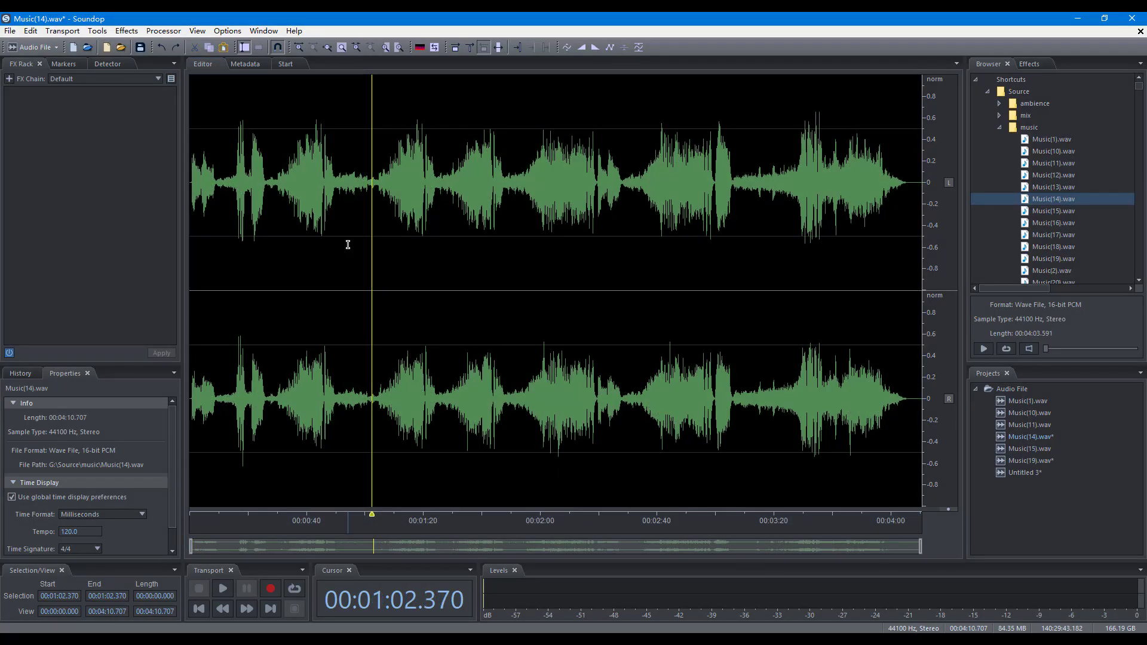
Insert 22.089 seconds of silence at 1:02.370 and delete the inserted silence again.
left_click(31, 30)
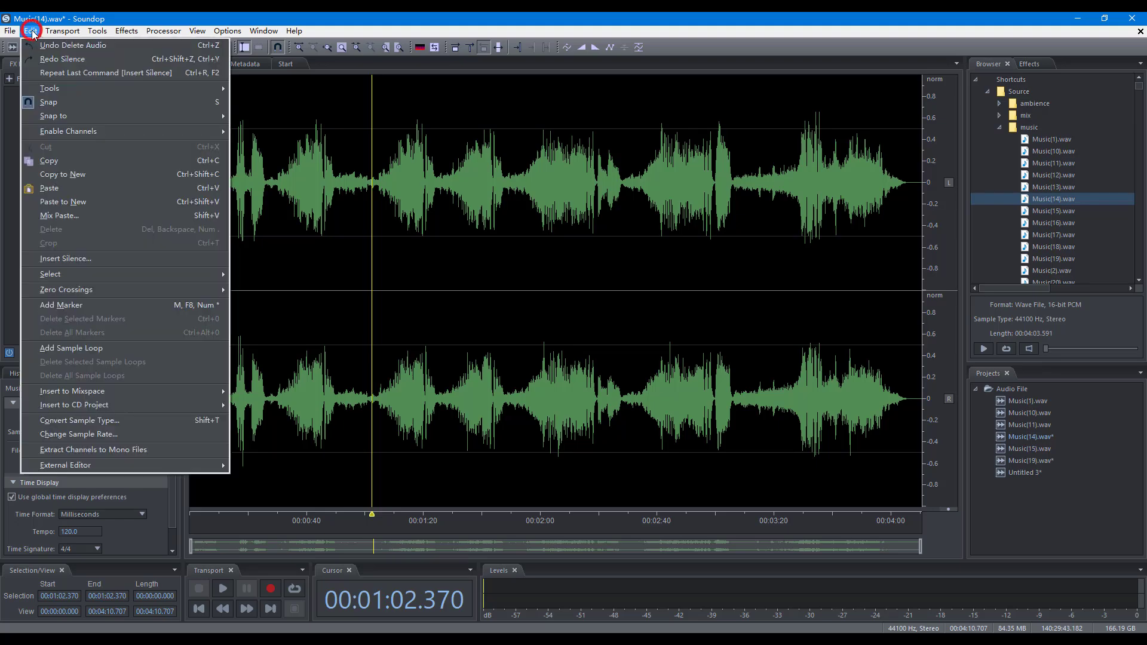
left_click(77, 258)
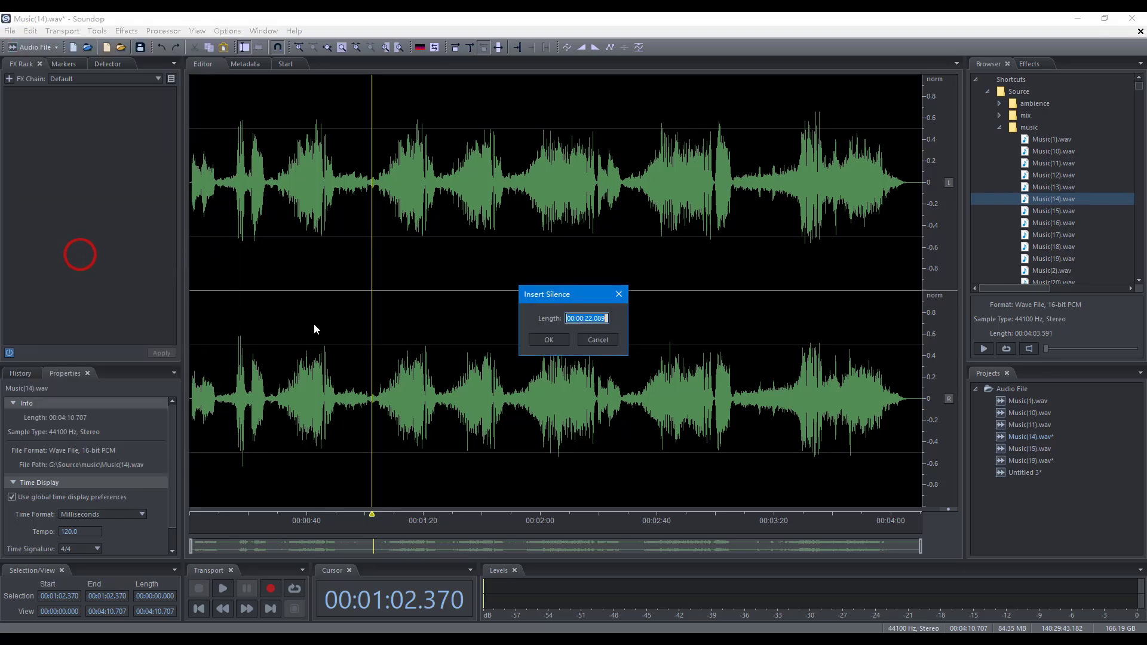
left_click(541, 342)
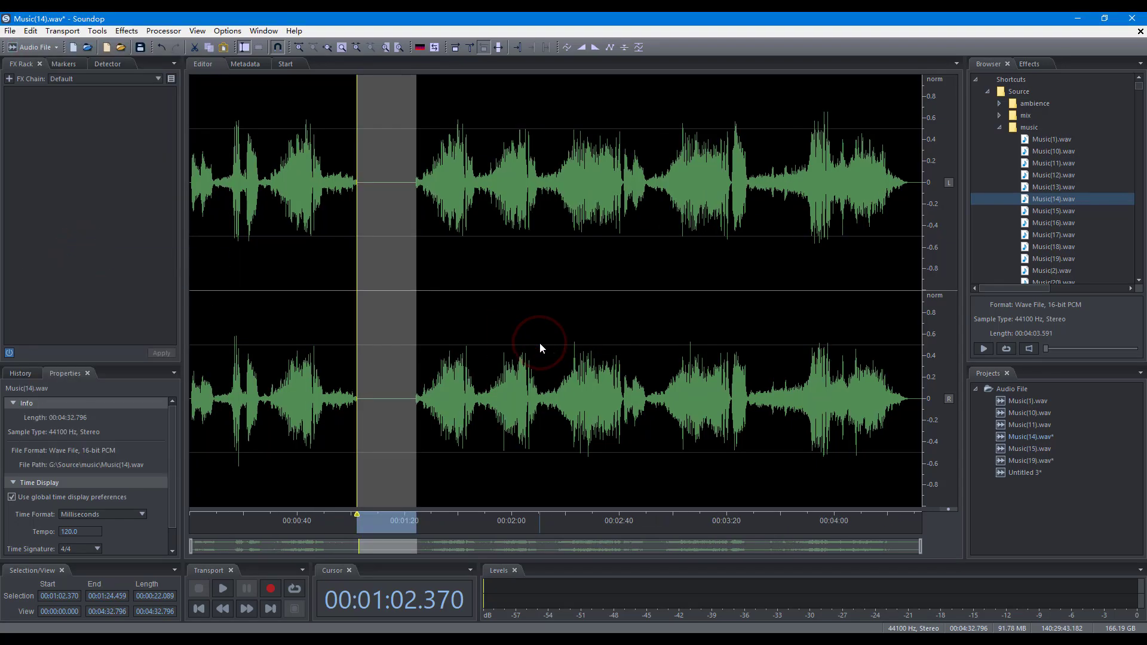
key("Delete")
Mix Paste the file 14545.mp3 at 1:02.983 in Mix mode, looped 4 times with a 50 ms crossfade, and undo the paste.
left_click(374, 314)
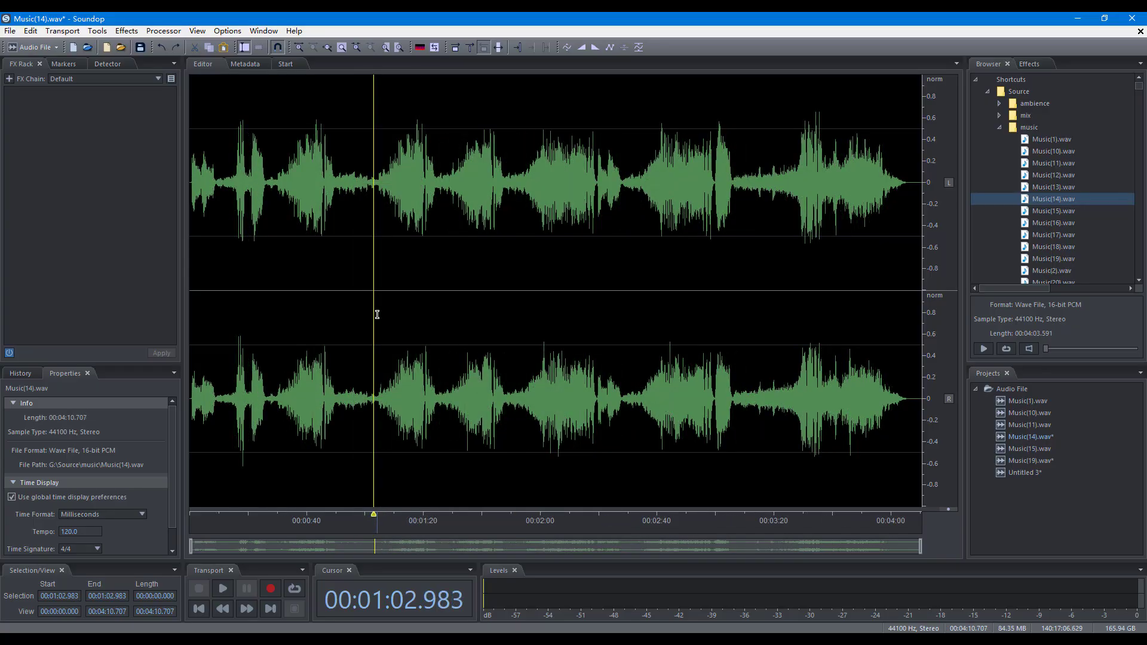
right_click(377, 314)
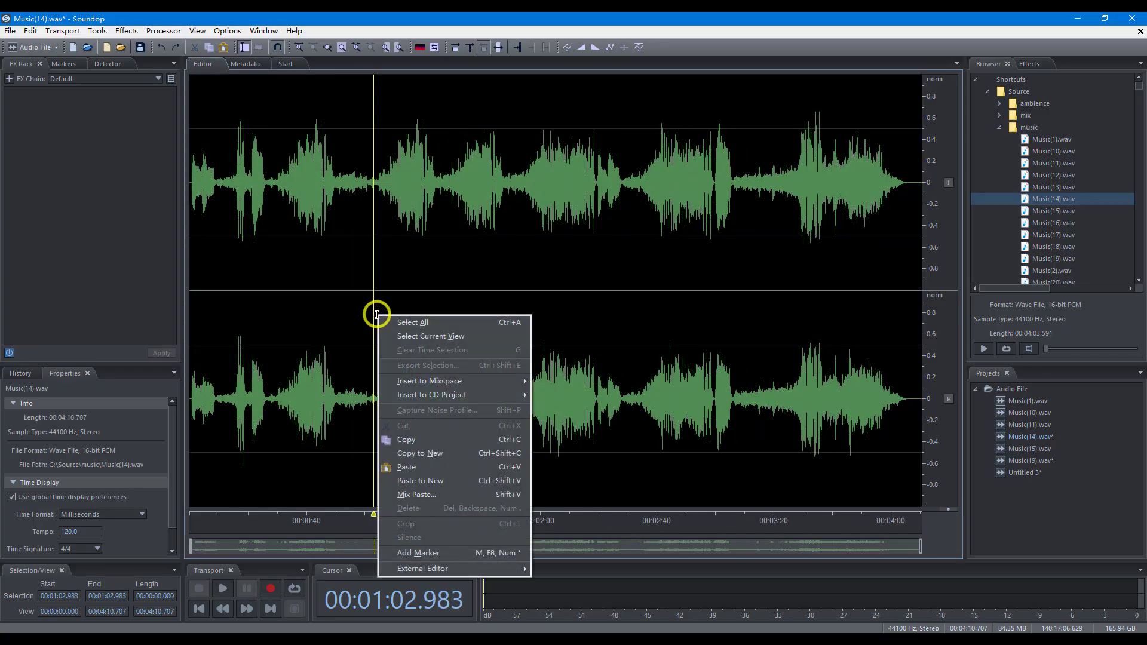
left_click(414, 494)
left_click(556, 367)
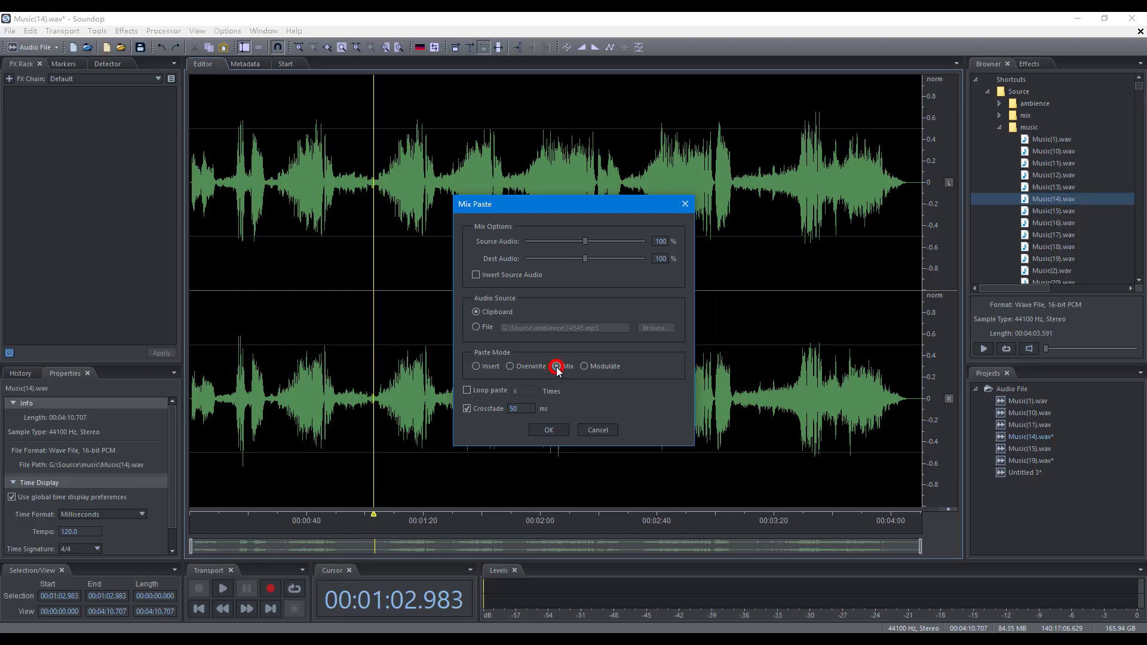
left_click(475, 329)
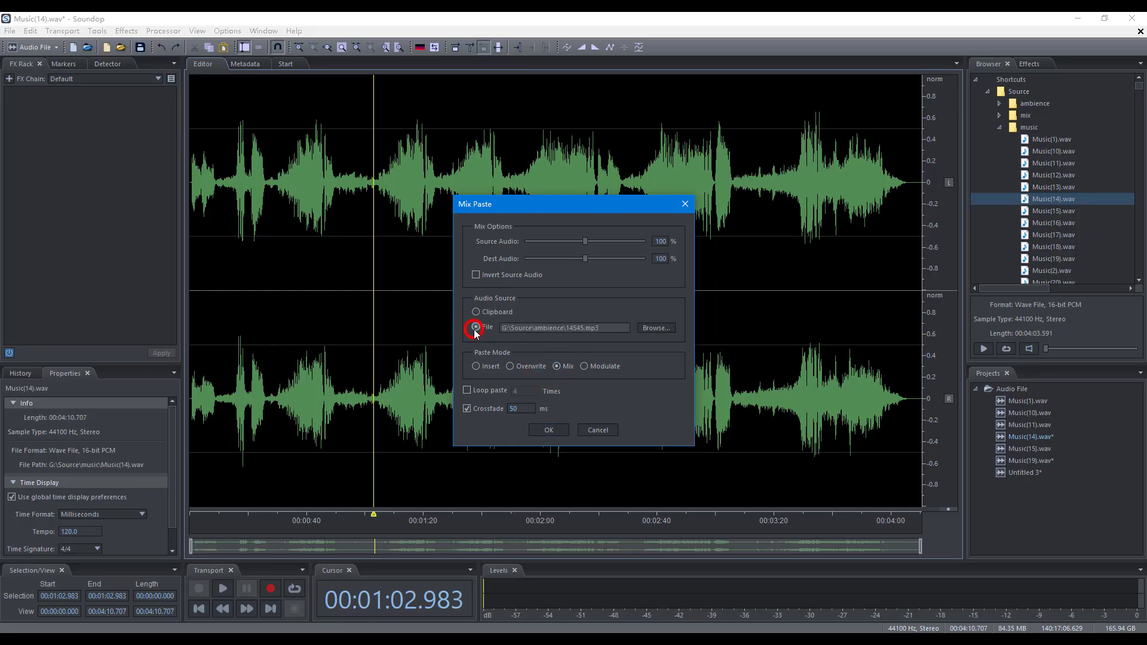
left_click(467, 390)
left_click(548, 430)
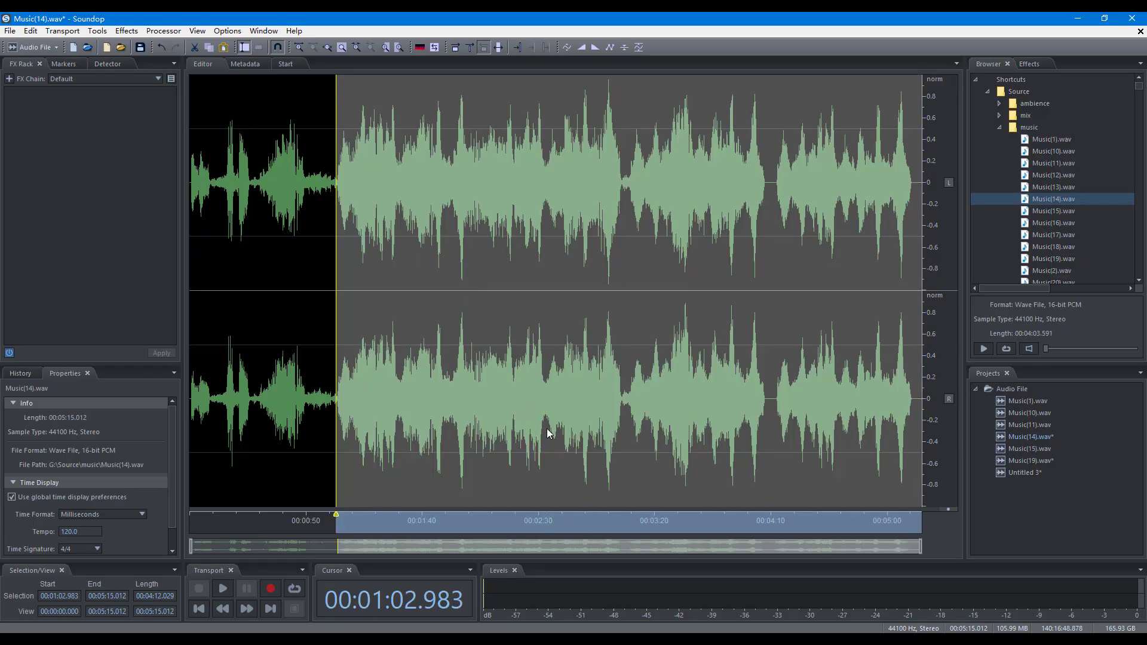
key("ctrl+z")
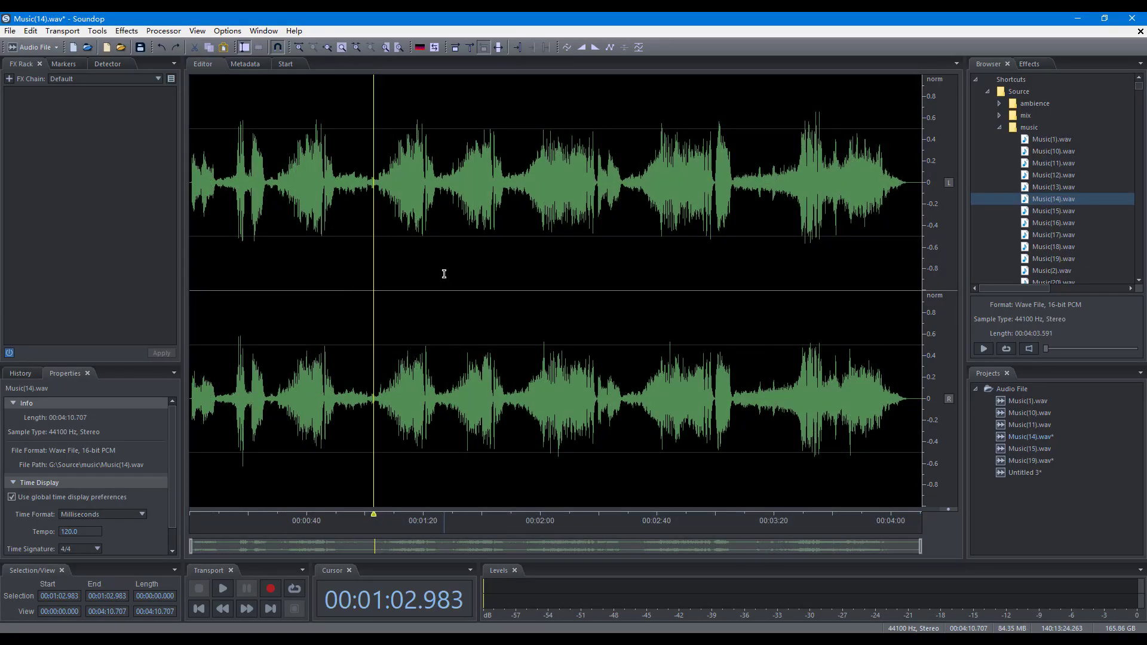
In the Audio Data preferences, set the delete/cut boundary crossfade to 10.0 ms and enable collapsing the selection to the right for insert paste.
key("F4")
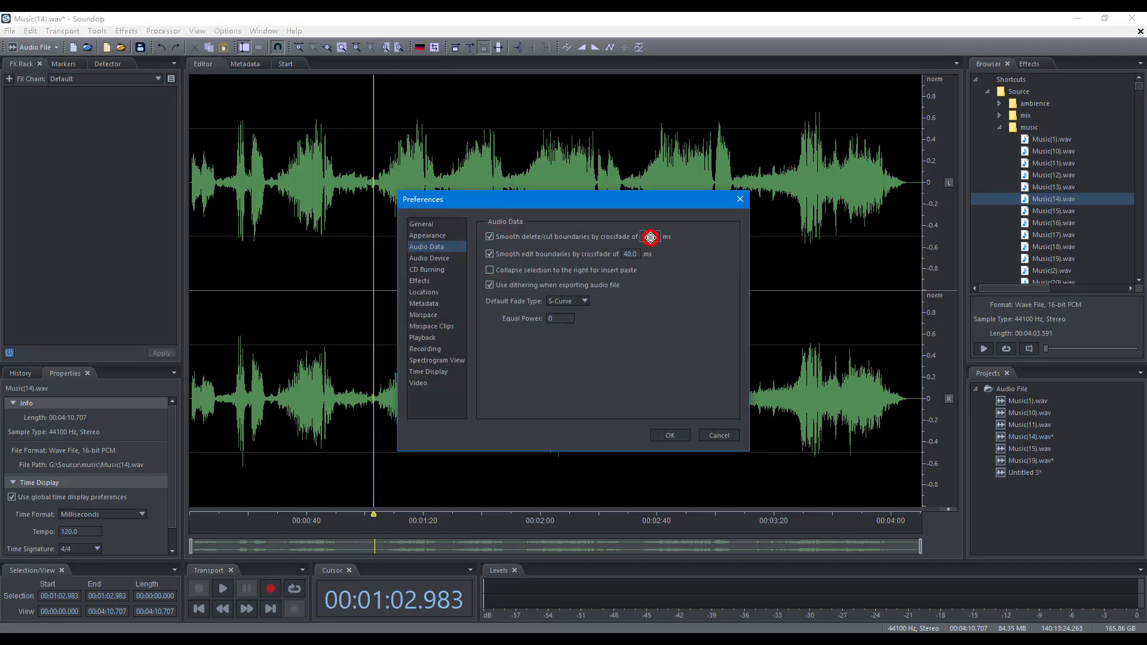
double_click(651, 237)
left_click(671, 435)
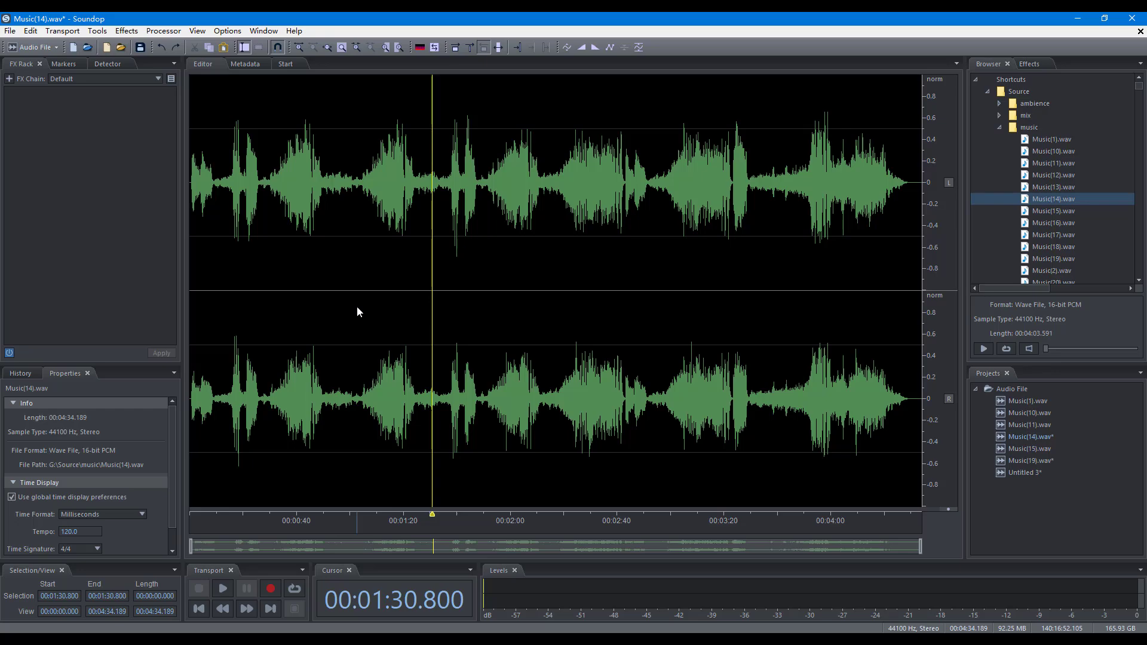
key("F4")
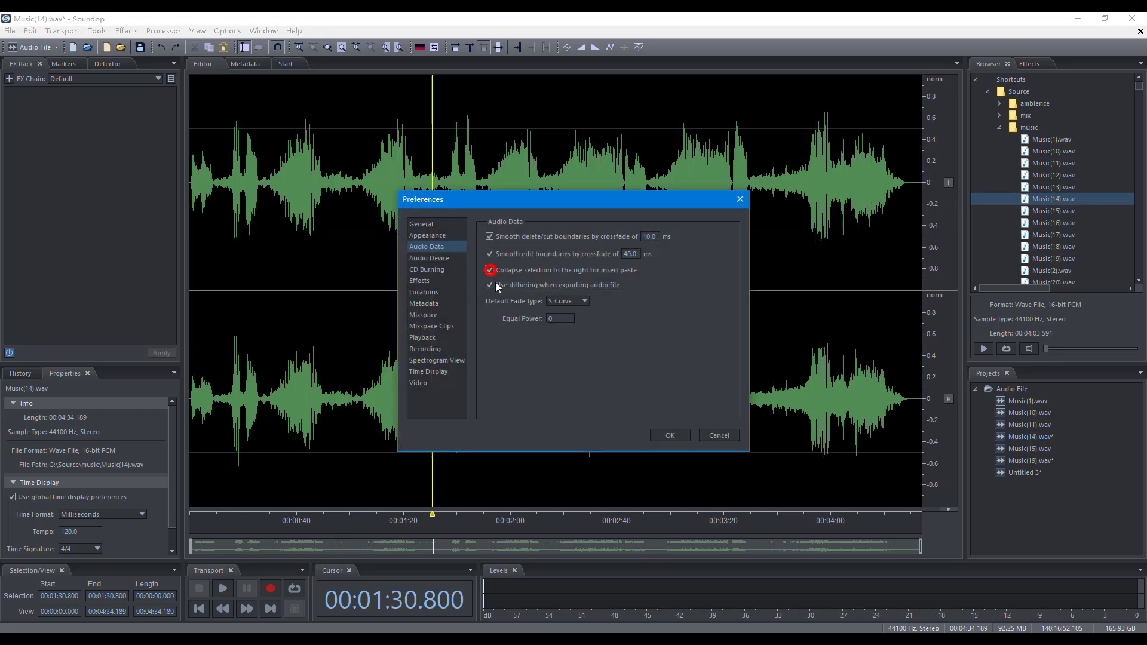
left_click(663, 434)
Copy the section from about 1:03.1 to 1:27.9 and paste it three times in a row at 1:34.378.
left_click_drag(357, 286, 425, 302)
right_click(409, 296)
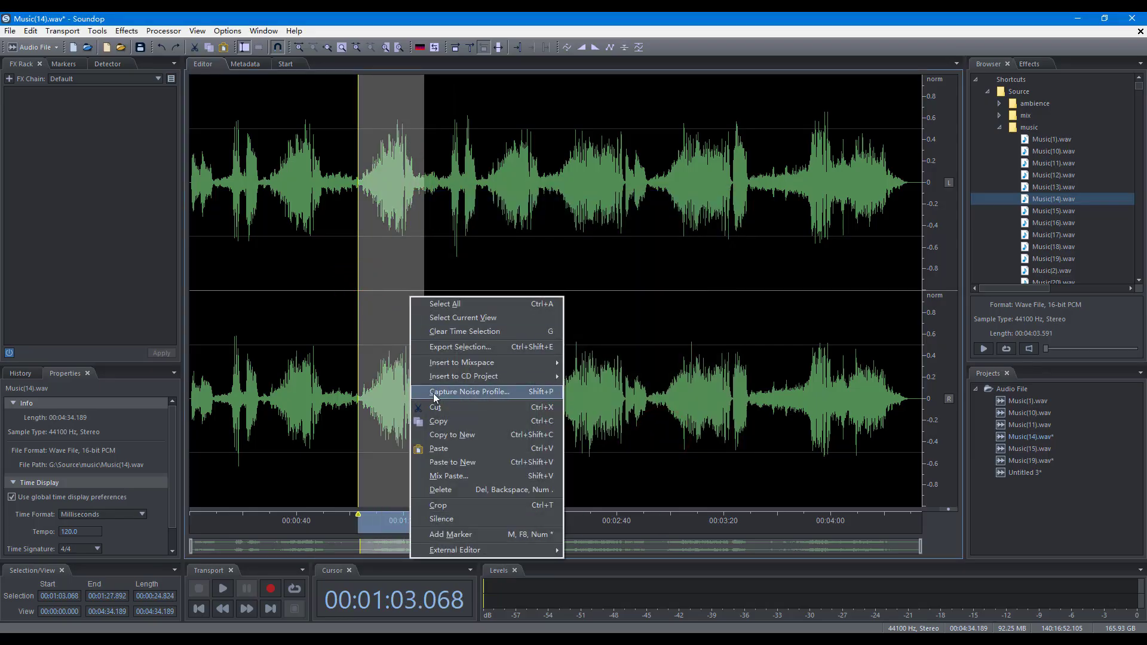
left_click(442, 418)
left_click(441, 292)
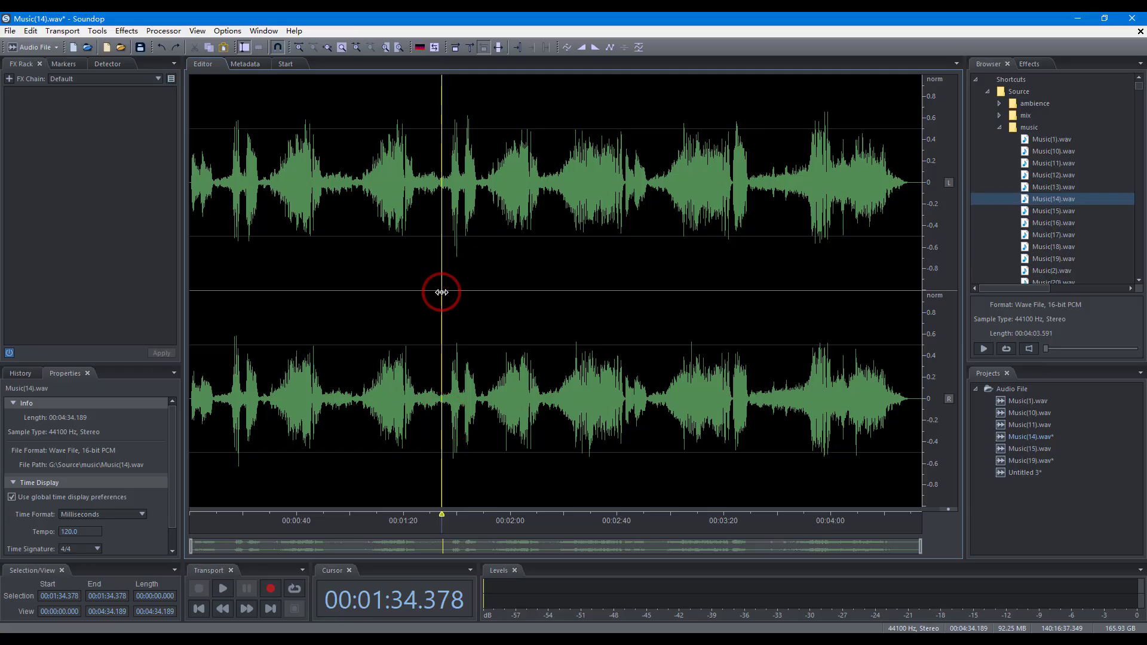
key("ctrl+v")
key("ctrl+v")
key("ctrl+v")
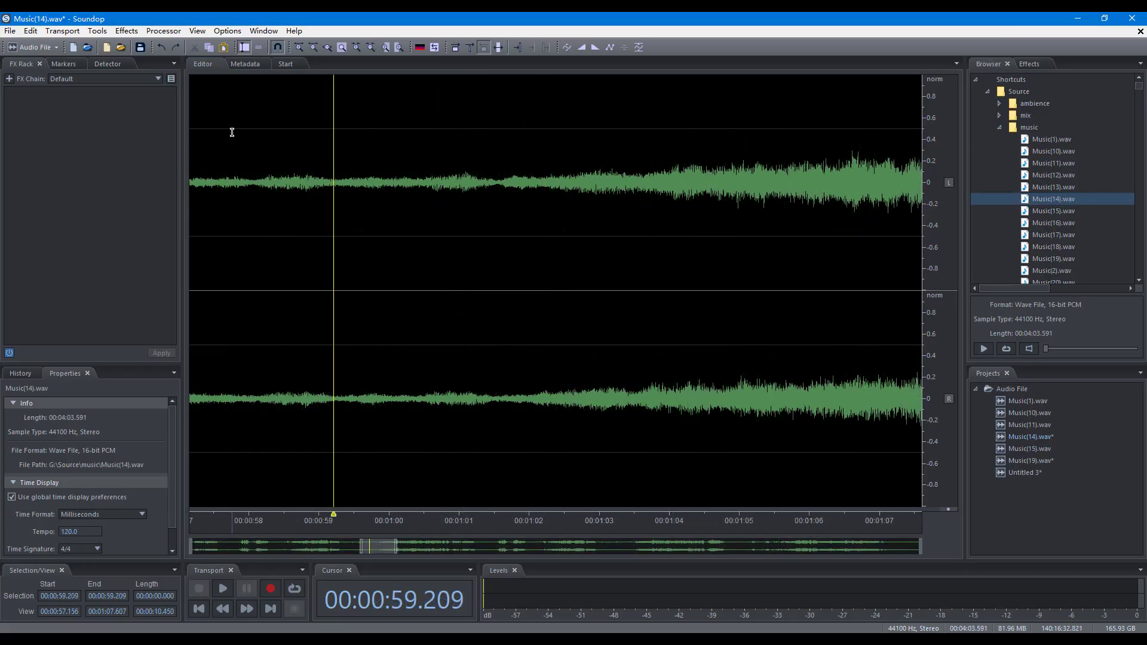
Generate the speech "Soundop is an intuitive and professional audio editor." at 0:59.209 with the Microsoft Zira Desktop voice in Replace mode.
left_click(98, 32)
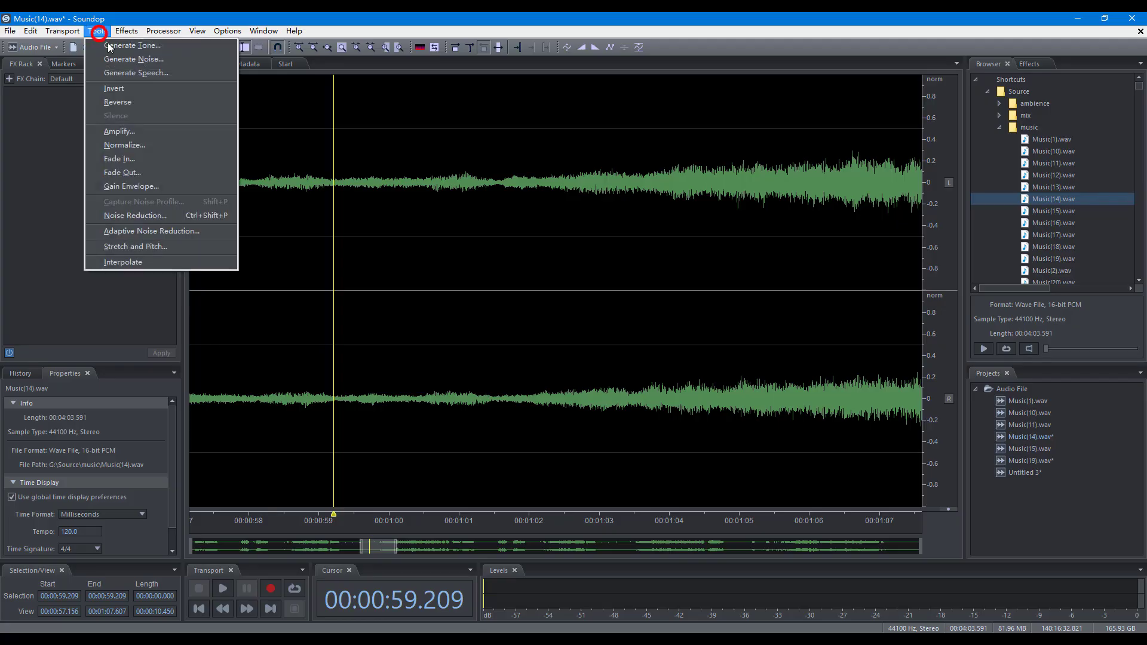
left_click(148, 74)
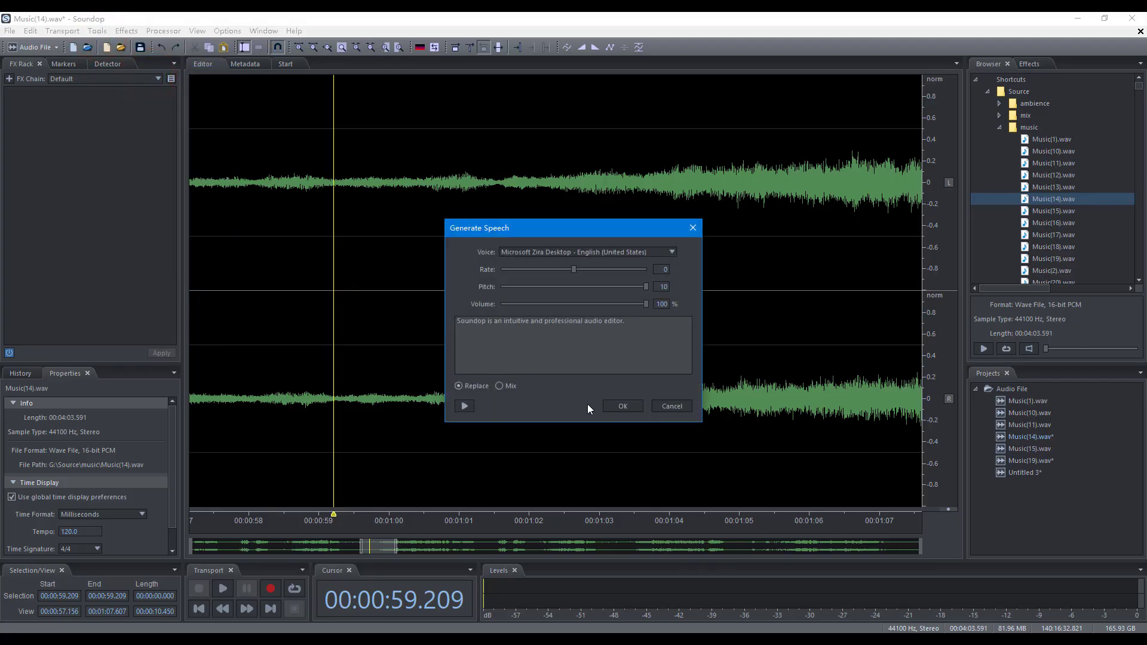
left_click(621, 410)
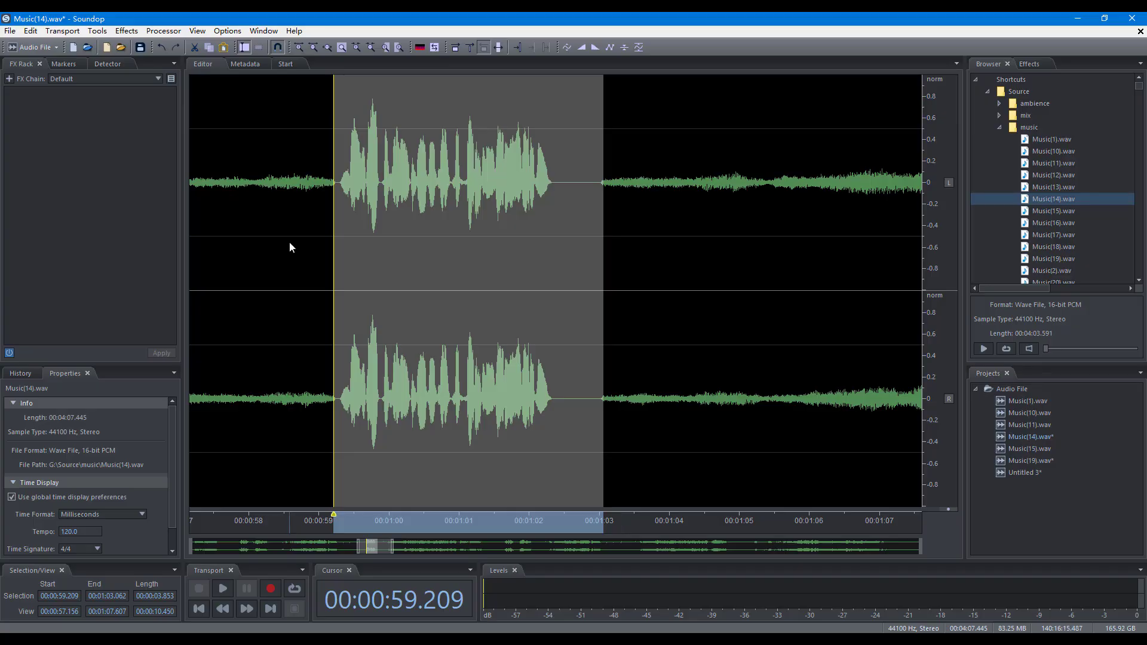
Amplify the selected speech section from 0:59.209 to 1:03.062 by -5.39 dB.
left_click(97, 31)
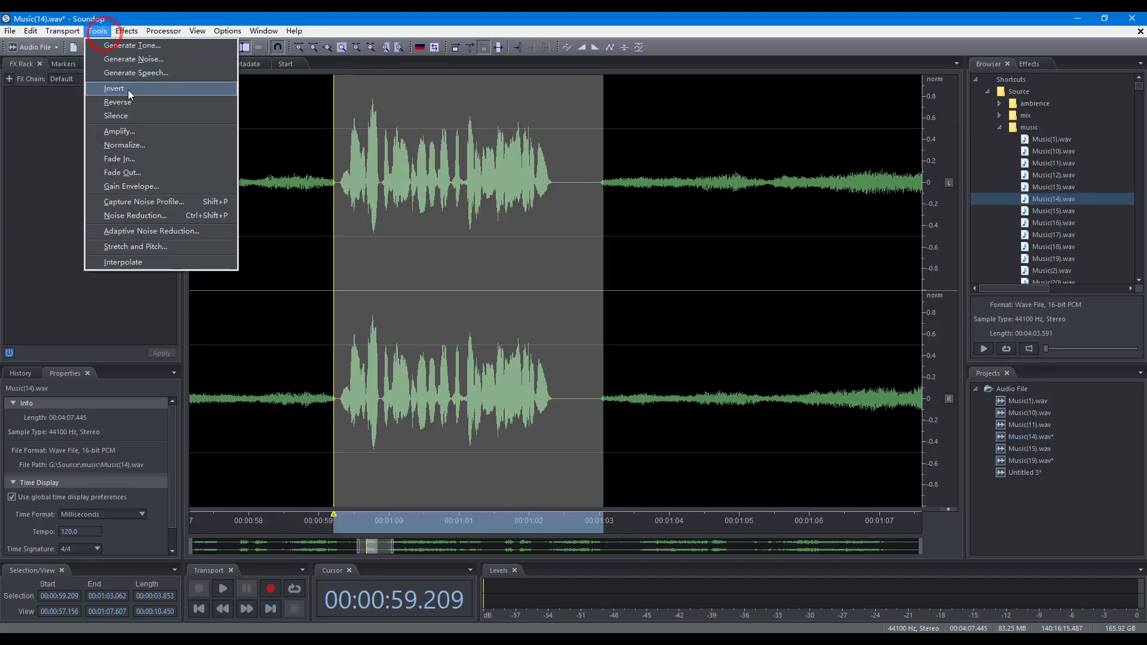
left_click(142, 132)
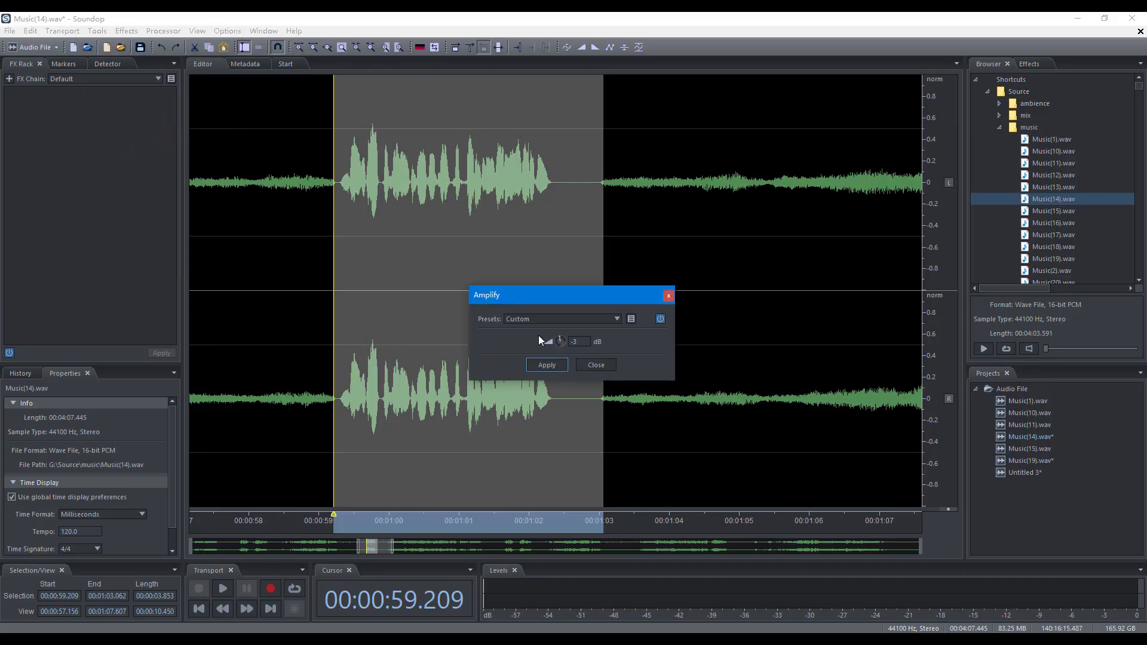
left_click_drag(554, 339, 552, 347)
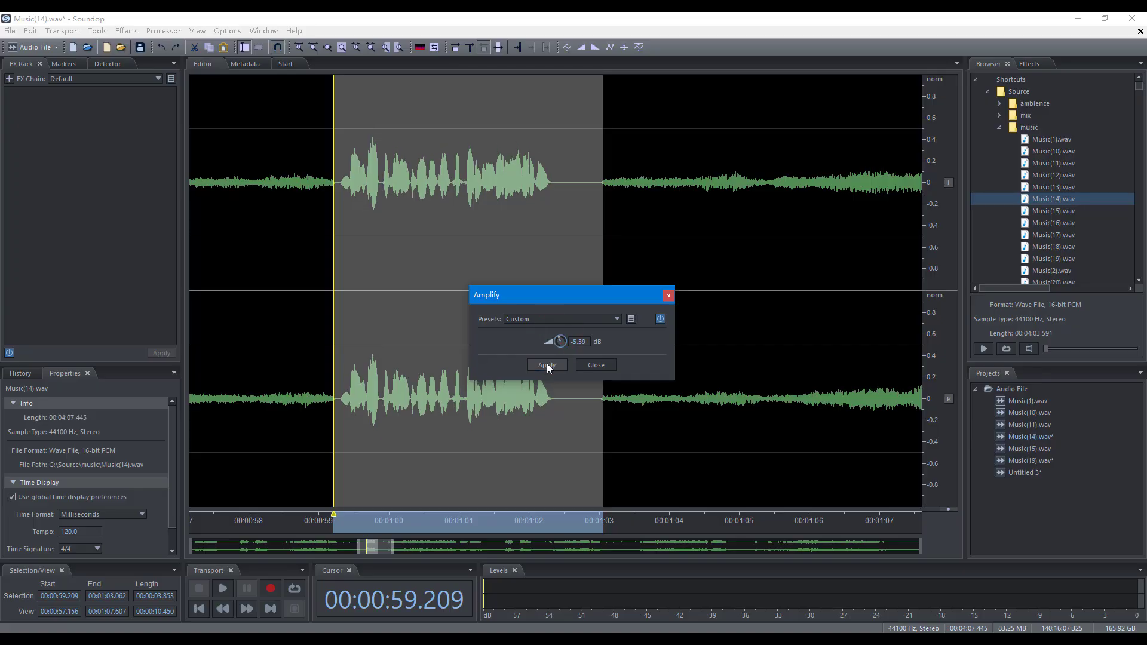
left_click(546, 364)
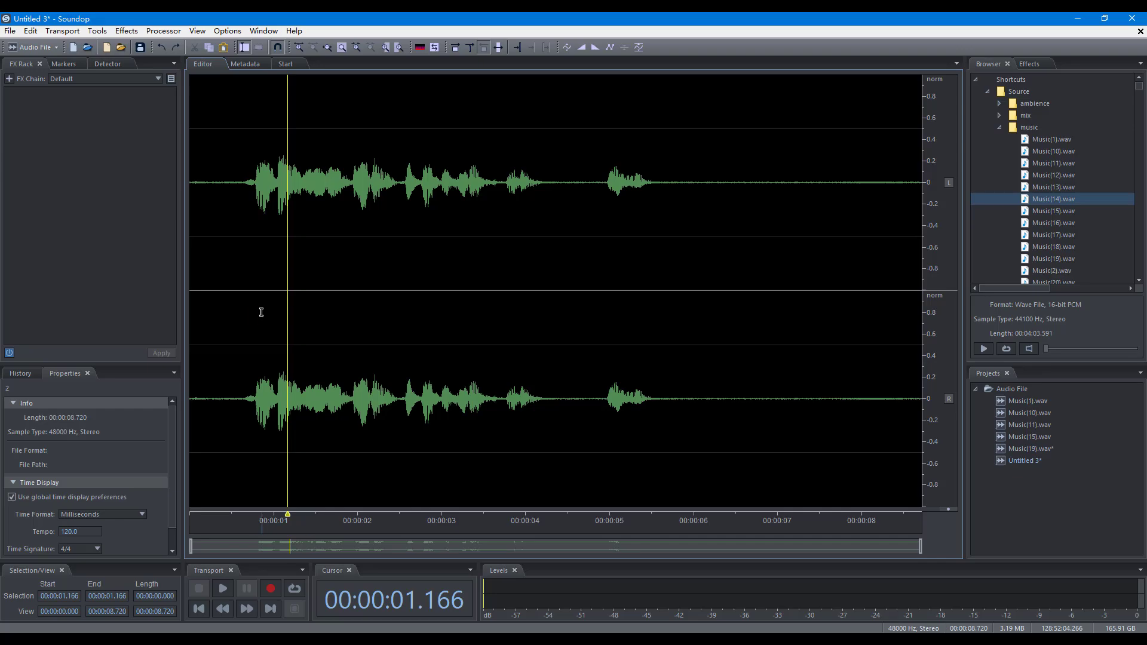
Capture a noise profile from the first 0.711 s of the Untitled 3 recording.
left_click_drag(249, 312, 179, 310)
right_click(219, 277)
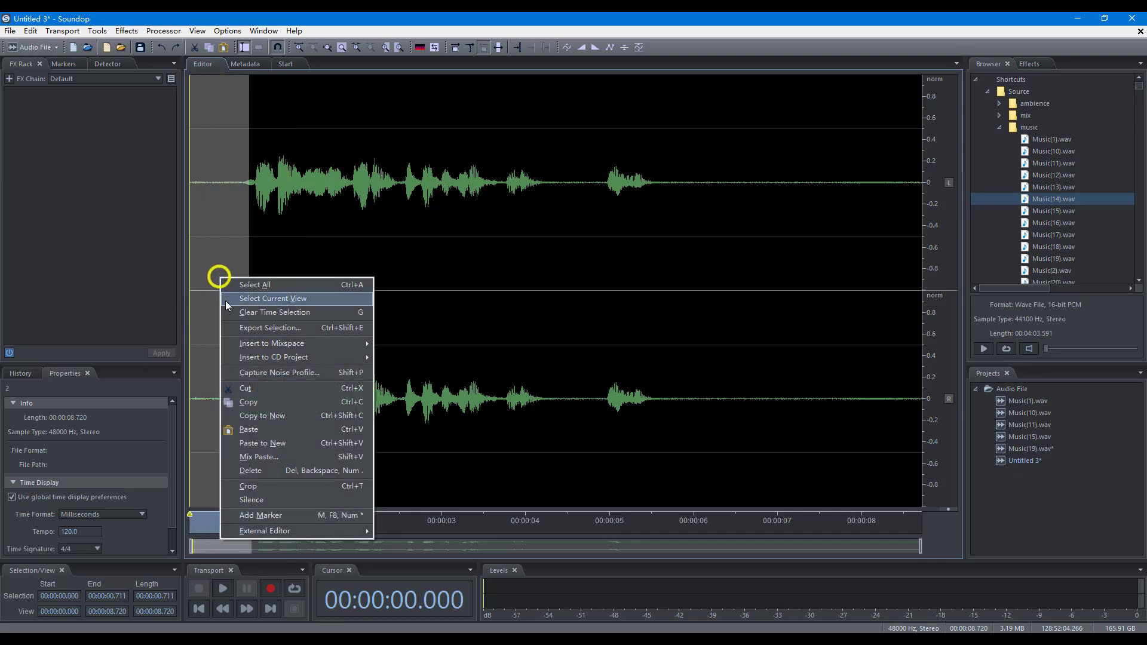
left_click(274, 374)
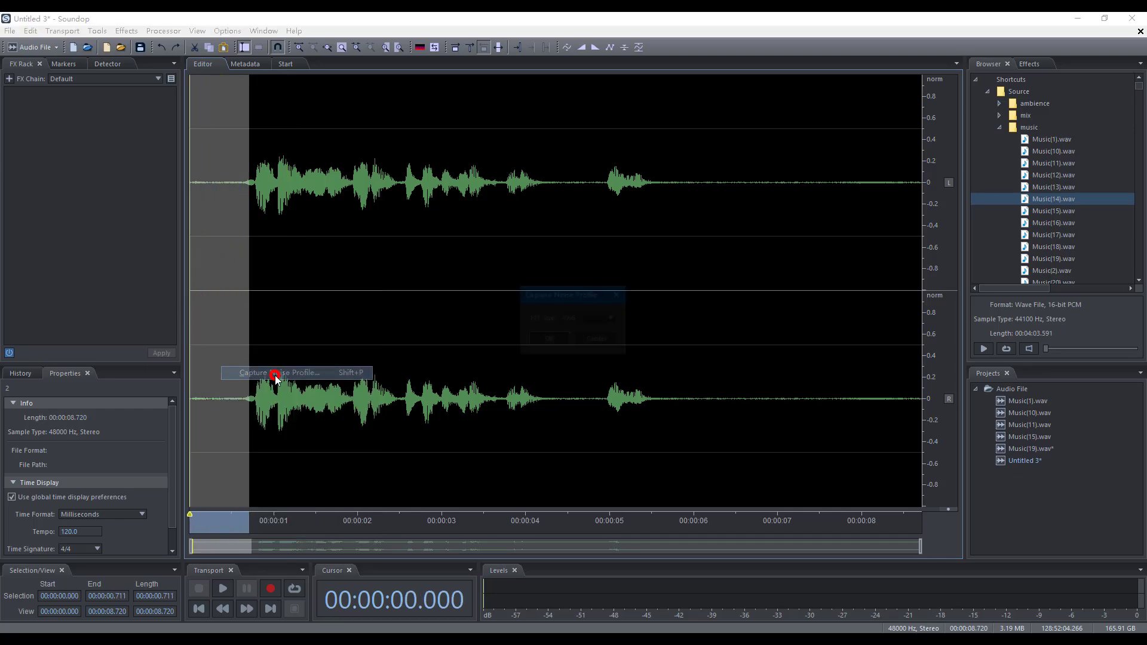
left_click(548, 340)
Apply Noise Reduction to the entire Untitled 3 recording.
double_click(423, 277)
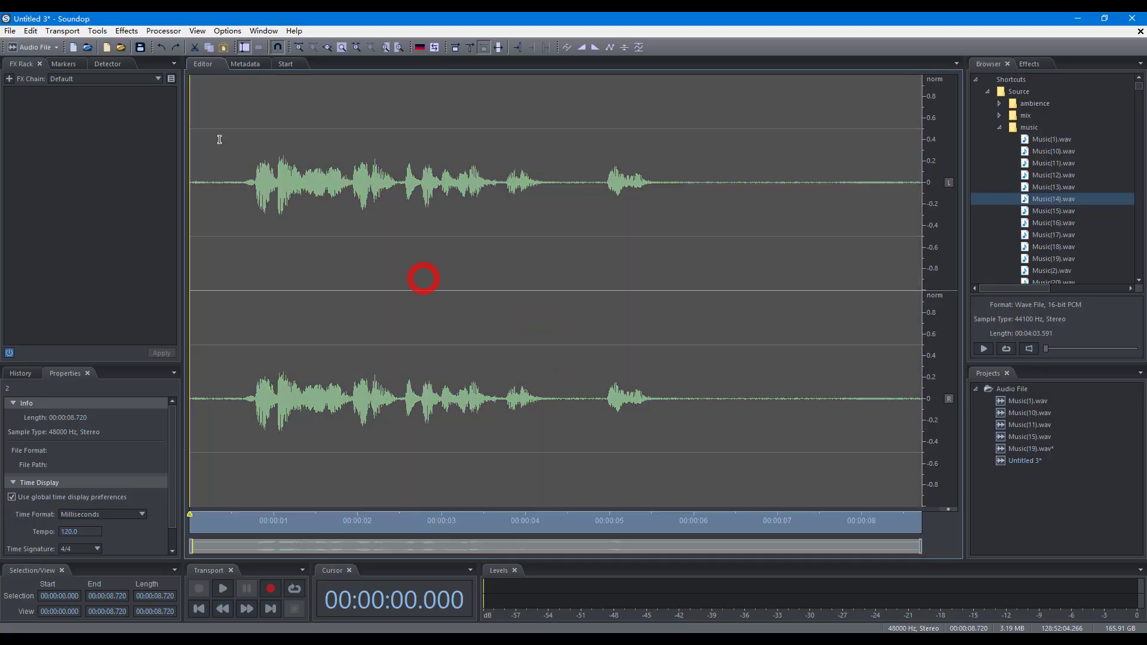
left_click(96, 31)
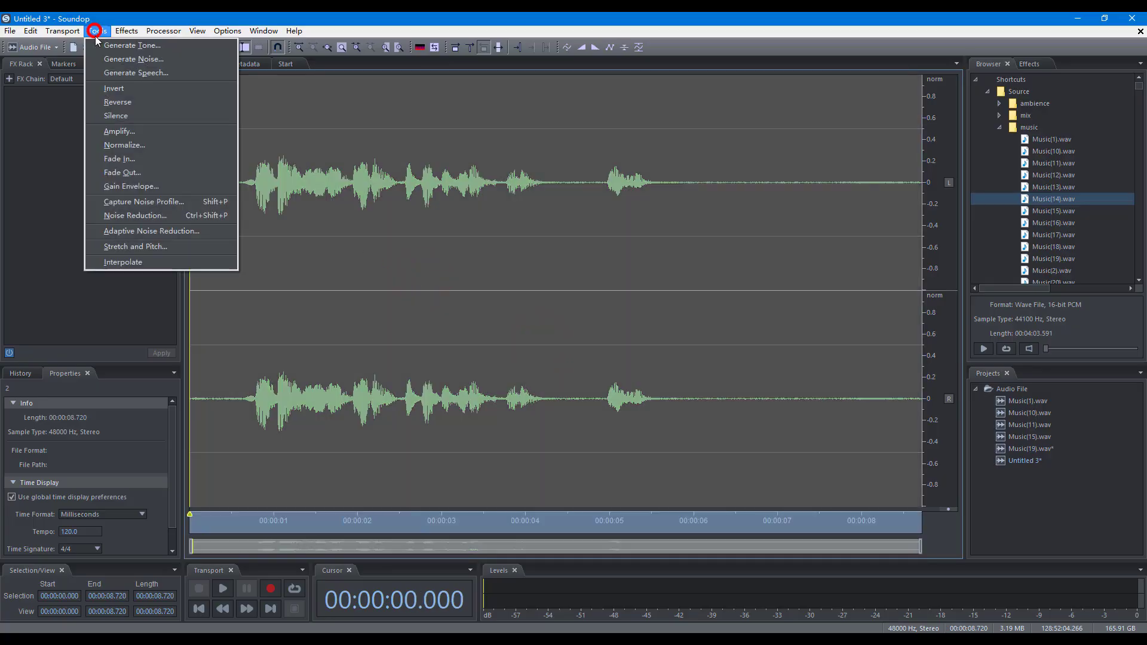
left_click(117, 215)
left_click(606, 356)
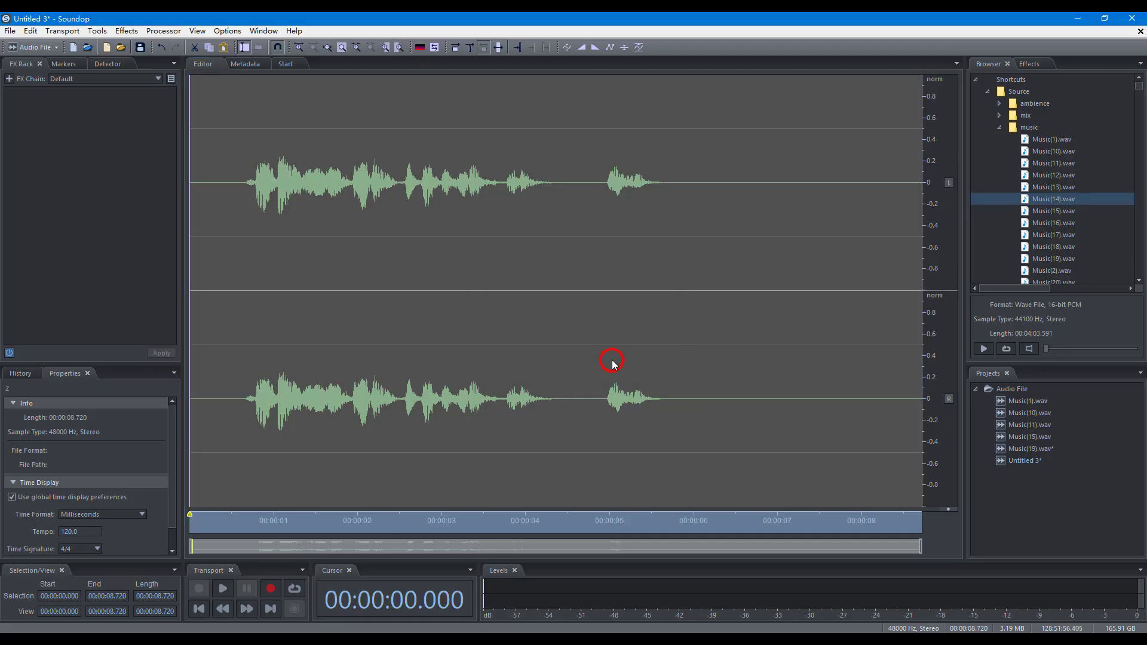
Clear the time selection and apply Stretch and Pitch to the whole recording with 120 % stretch and 3.00 semitones pitch.
left_click(391, 245)
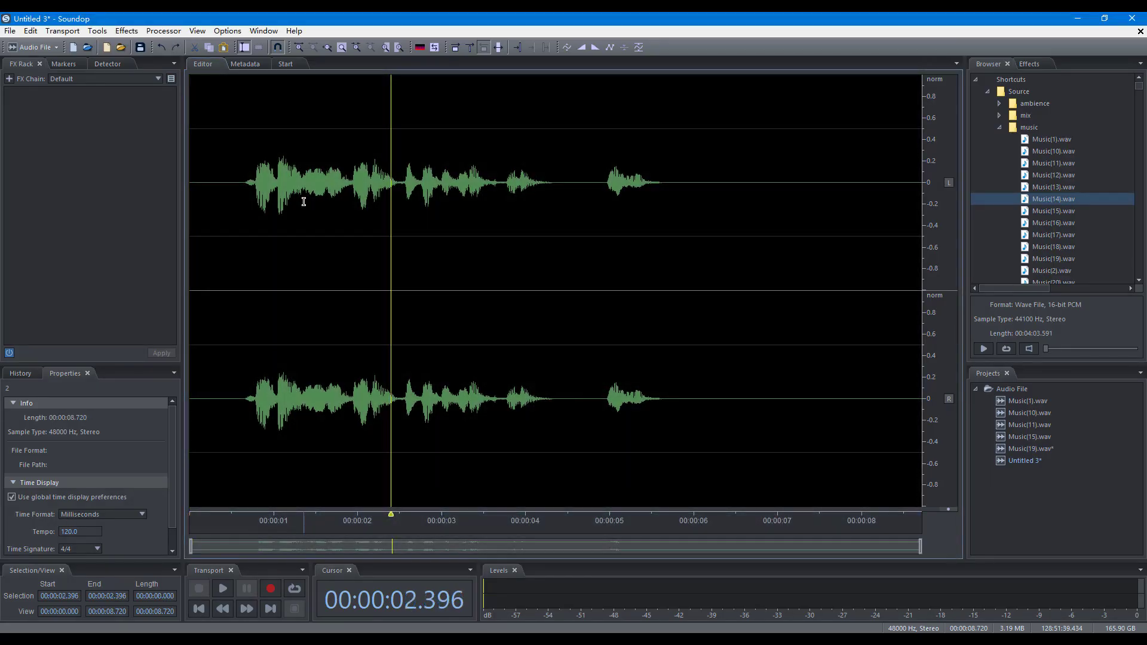
left_click(97, 31)
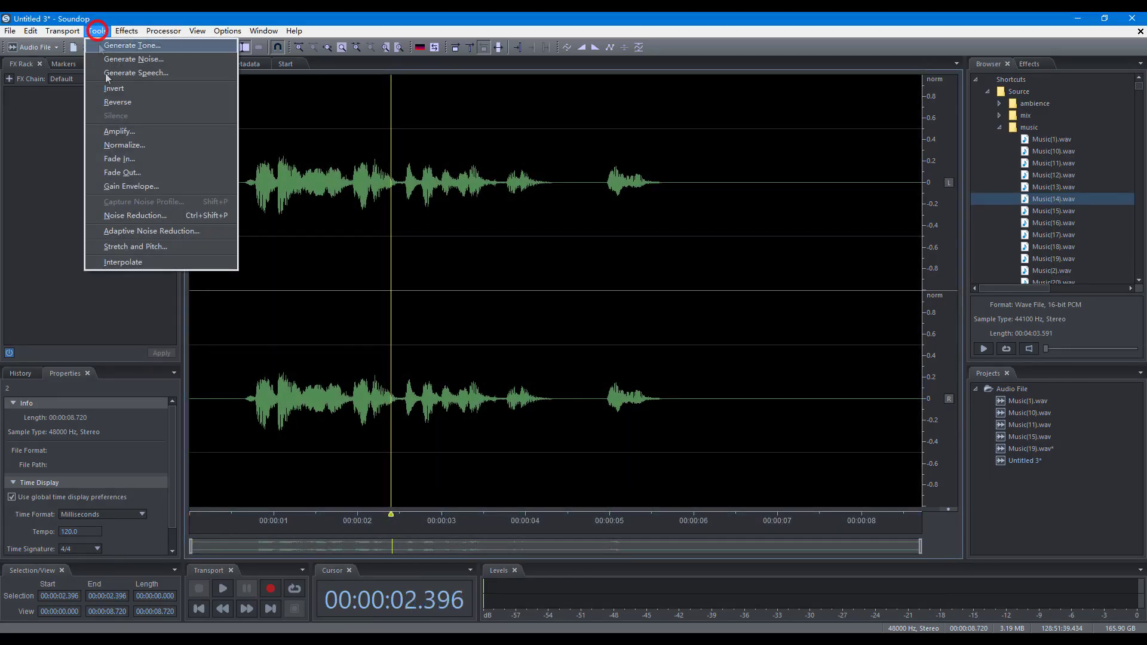
left_click(144, 245)
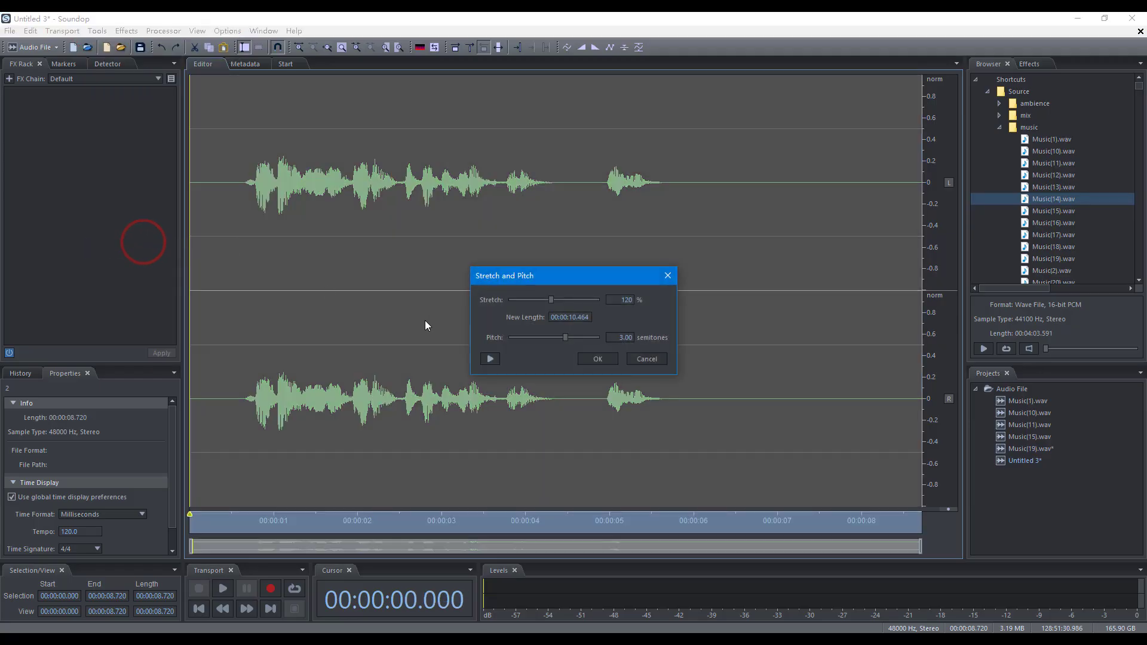
left_click(585, 361)
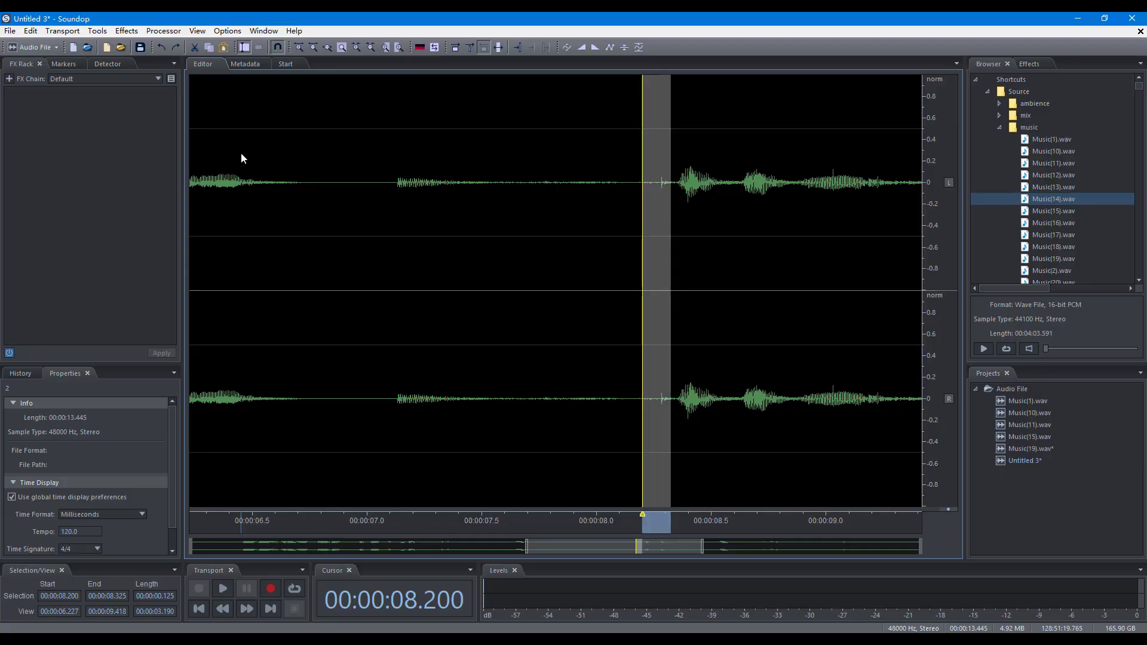
Interpolate the selected click between 0:08.200 and 0:08.325 in the Untitled 3 recording.
left_click(98, 31)
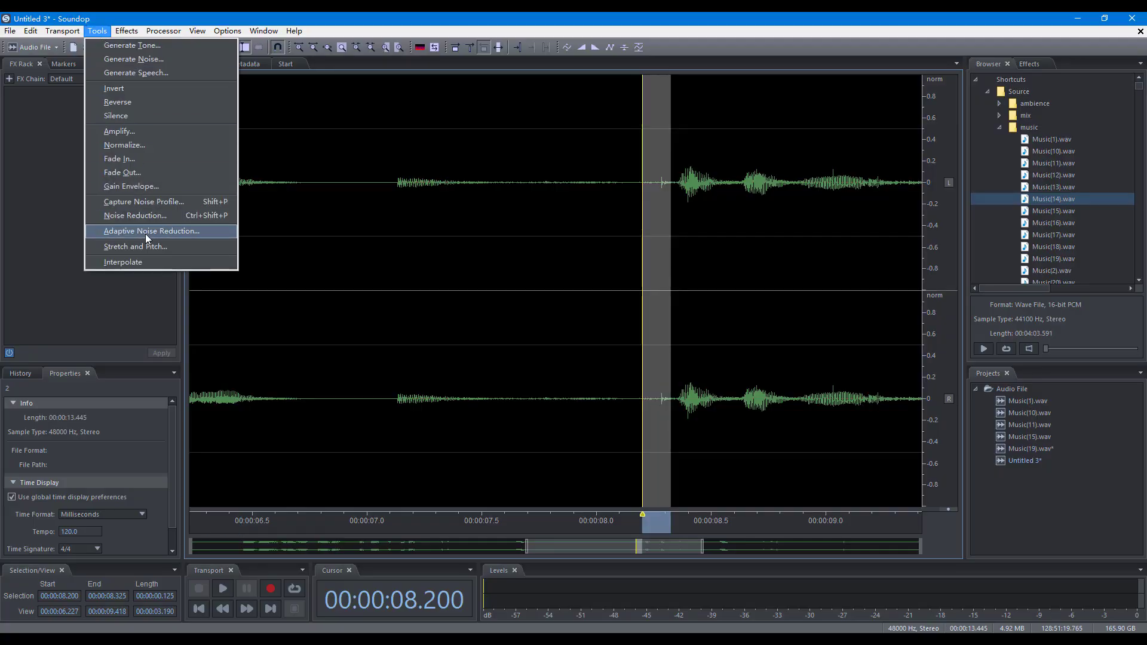
left_click(149, 262)
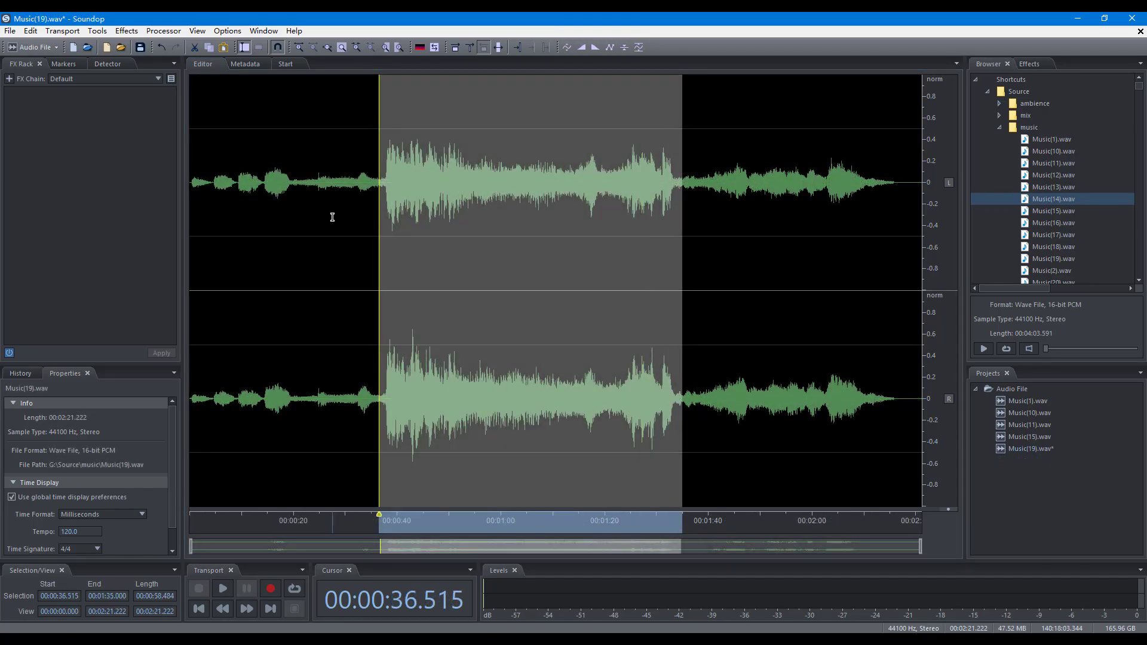
Apply Chorus with 2 voices, 70.0 % dry and 30.0 % wet to the 0:36.515 to 1:35.000 section of Music(19).wav.
left_click(126, 31)
left_click(156, 73)
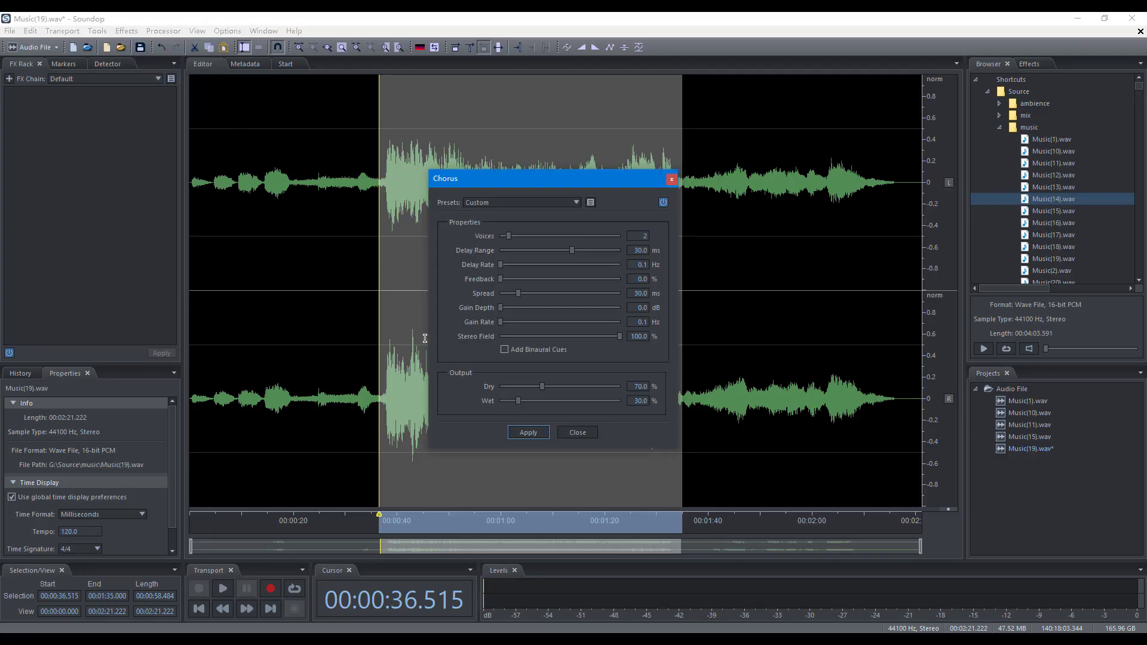
left_click(511, 429)
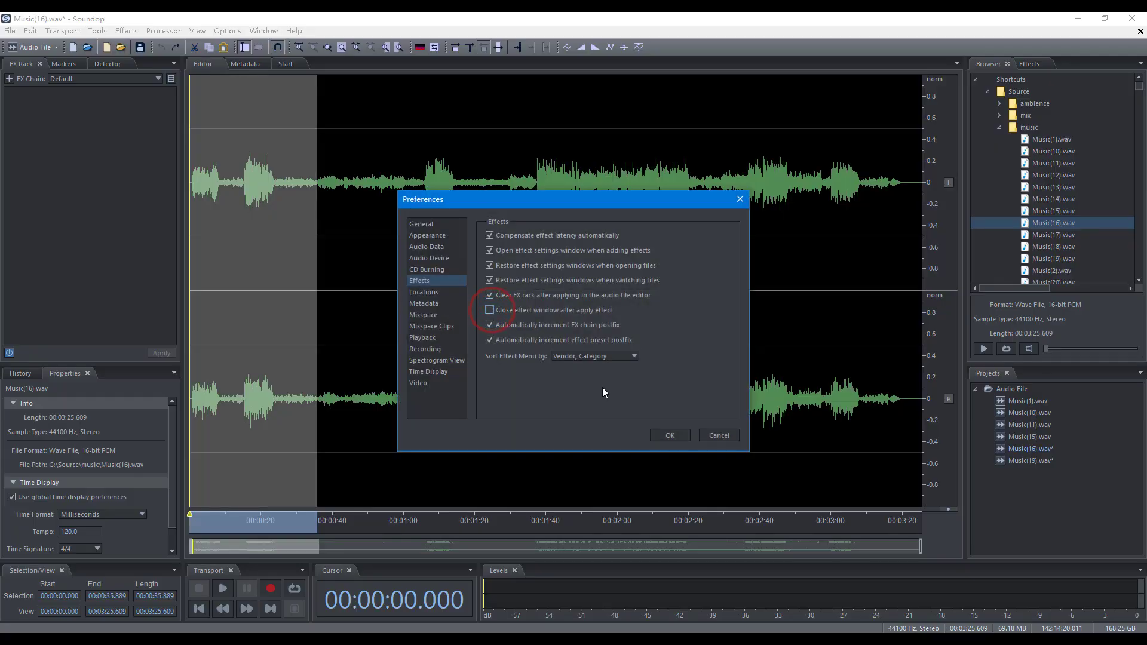
Turn off closing the effect window after applying, and apply Volume and Pan at -6 dB to the first 35.889 s and to 0:39.579–1:15.300.
left_click(671, 440)
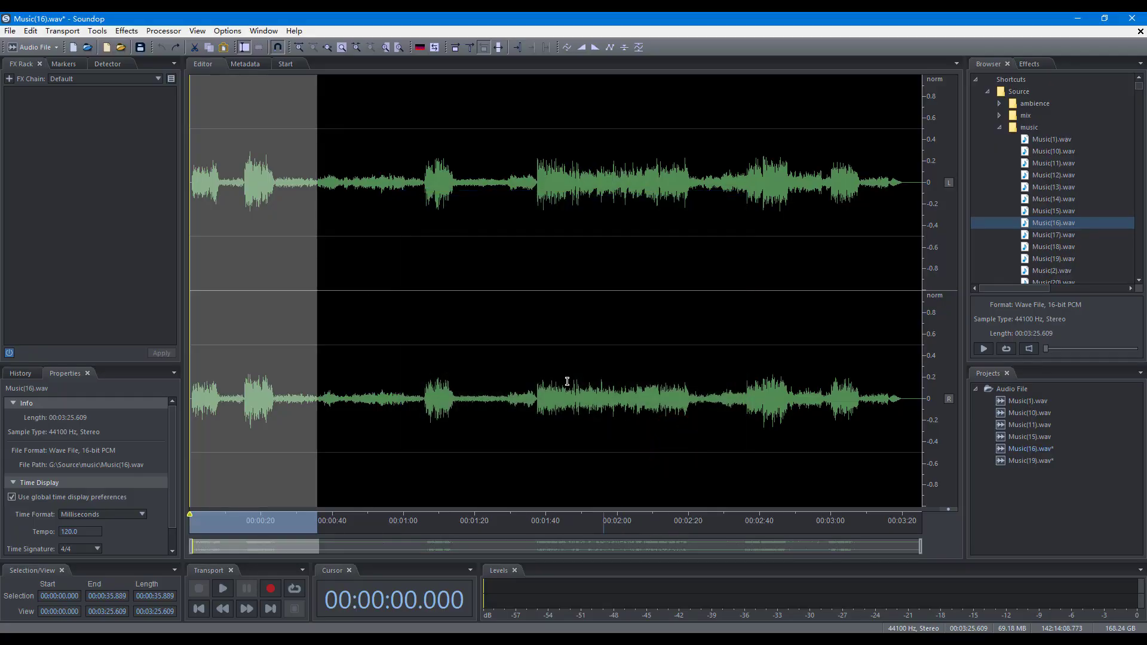
left_click(126, 30)
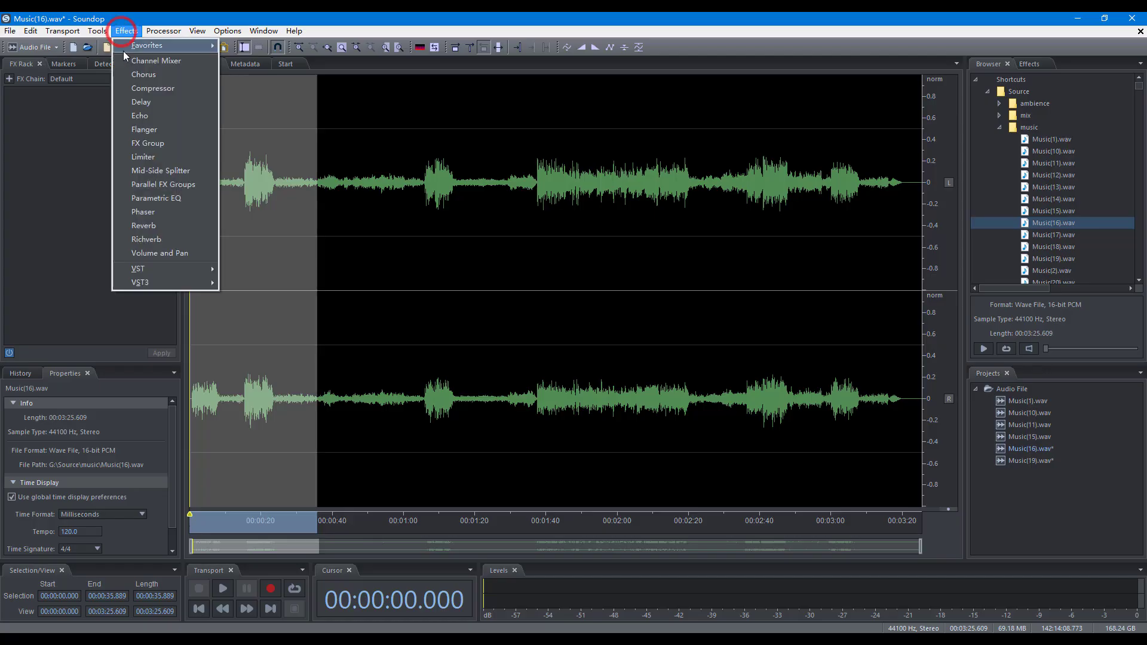
left_click(178, 254)
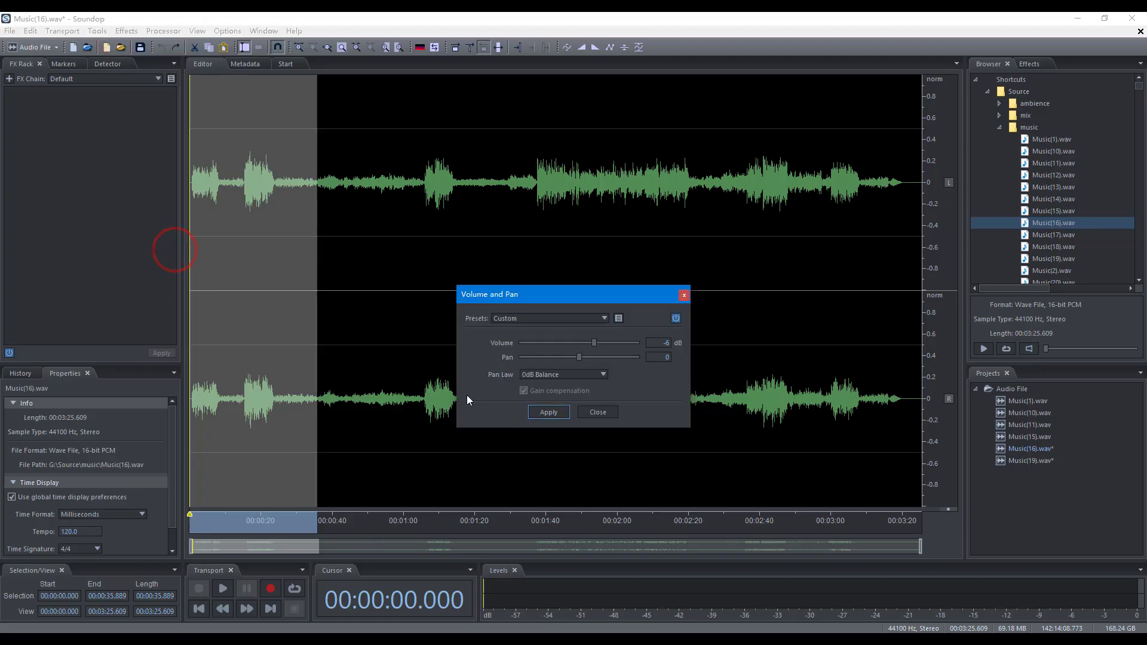
left_click(546, 412)
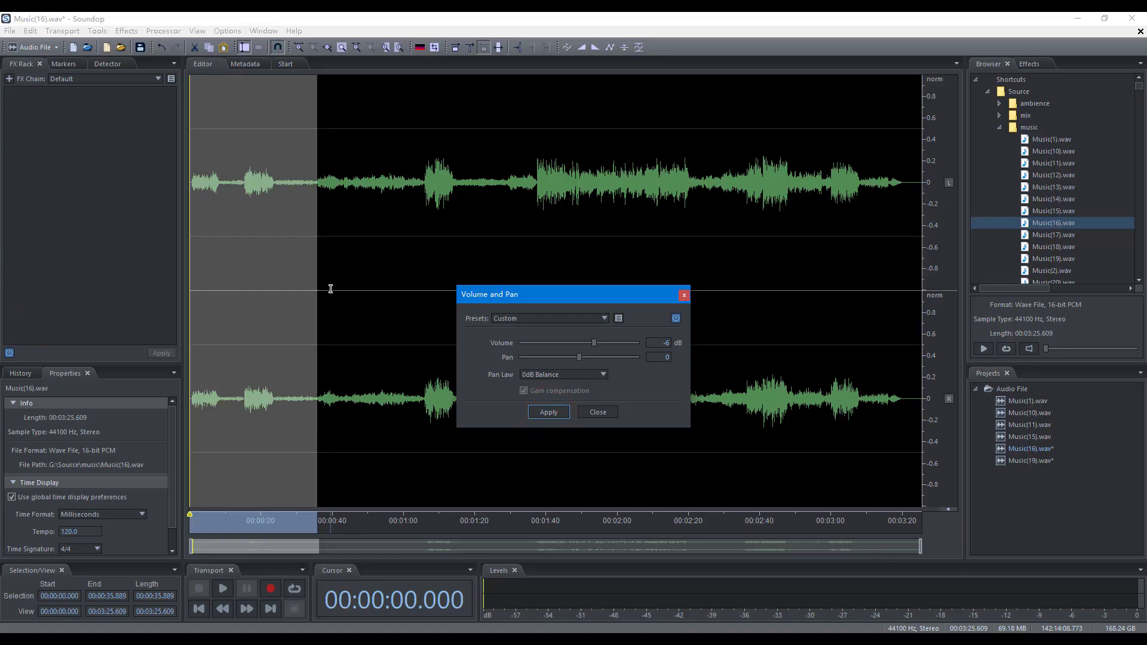
left_click_drag(330, 289, 457, 318)
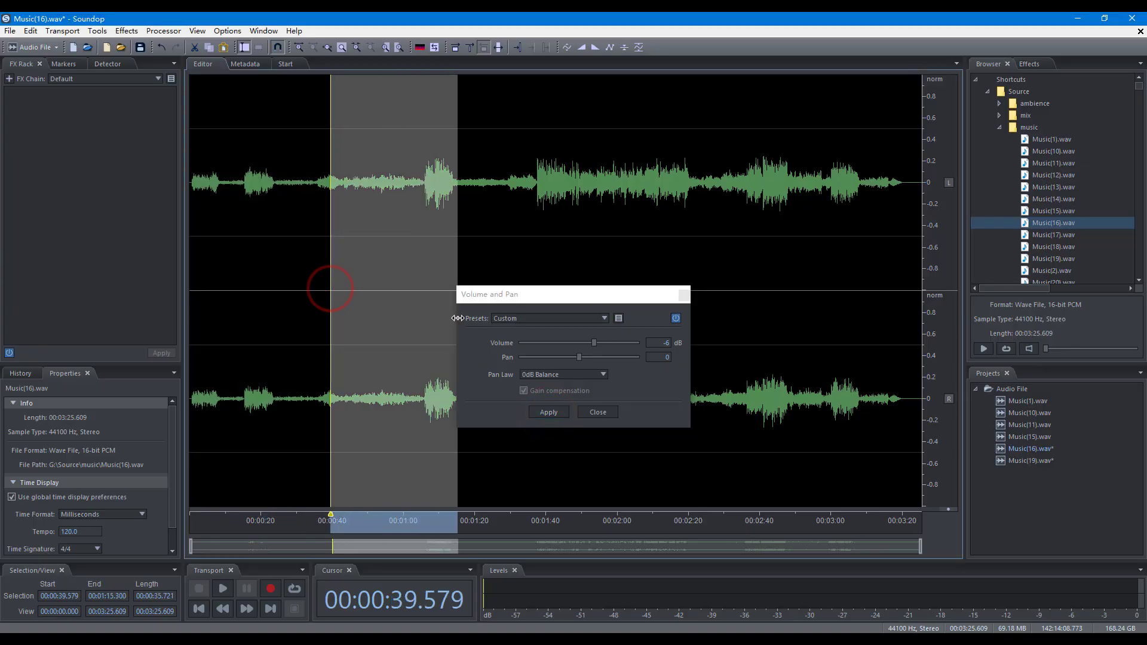
left_click(535, 412)
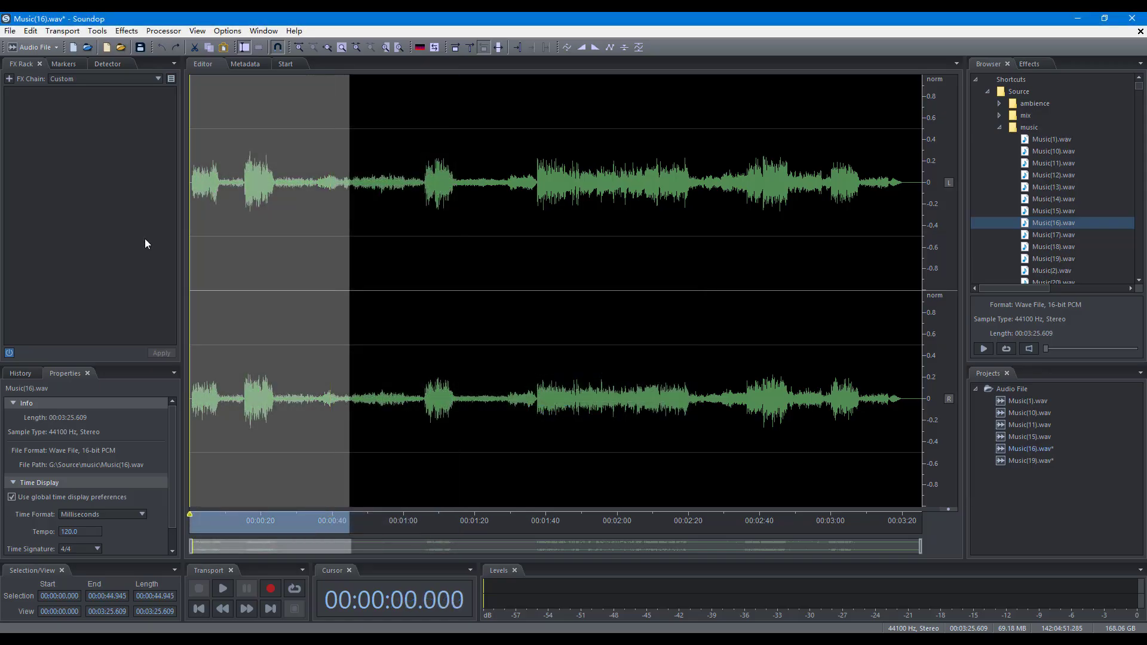
Add Chorus and Compressor to the FX rack and apply the chain to the first 44.945 s of Music(16).wav.
left_click(8, 79)
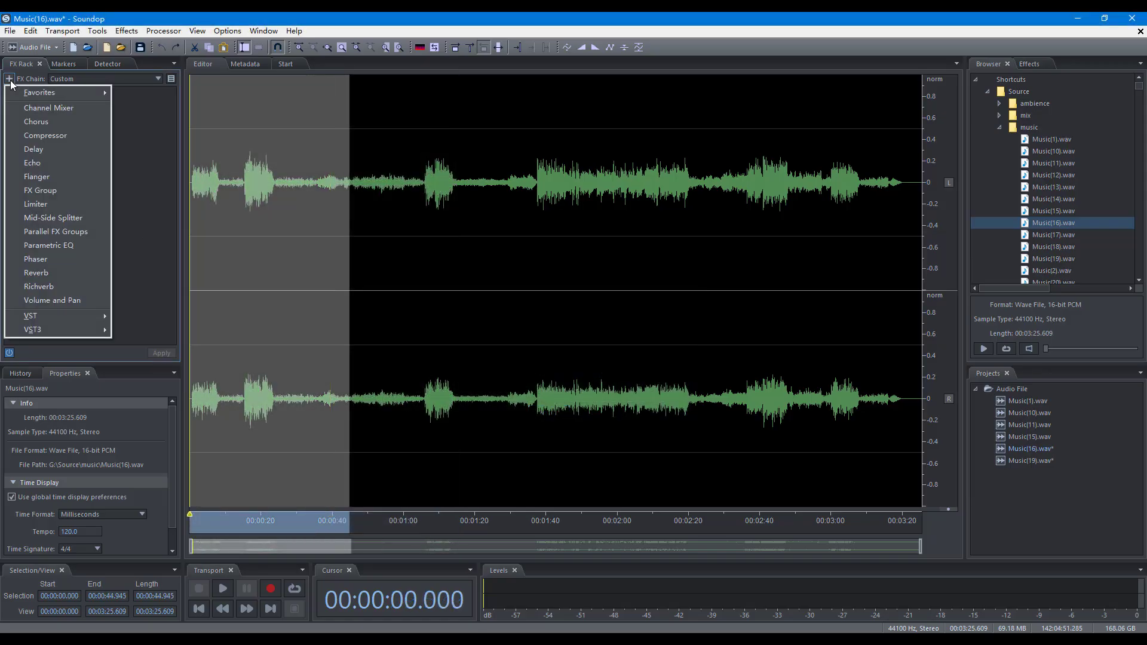
left_click(31, 122)
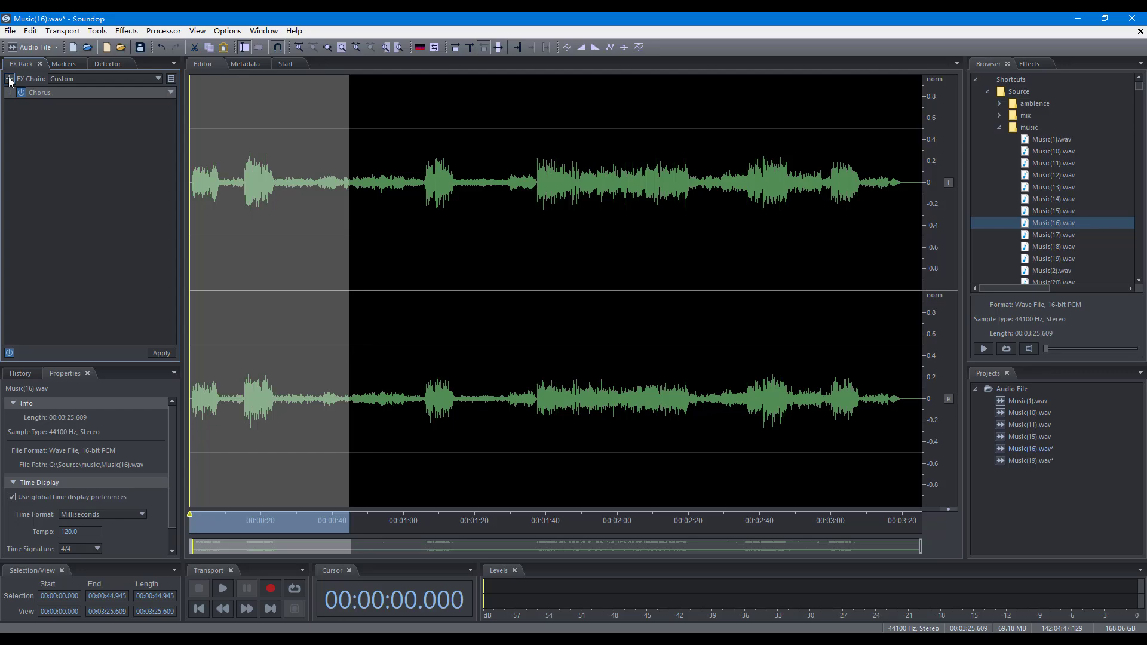
left_click(9, 79)
left_click(36, 135)
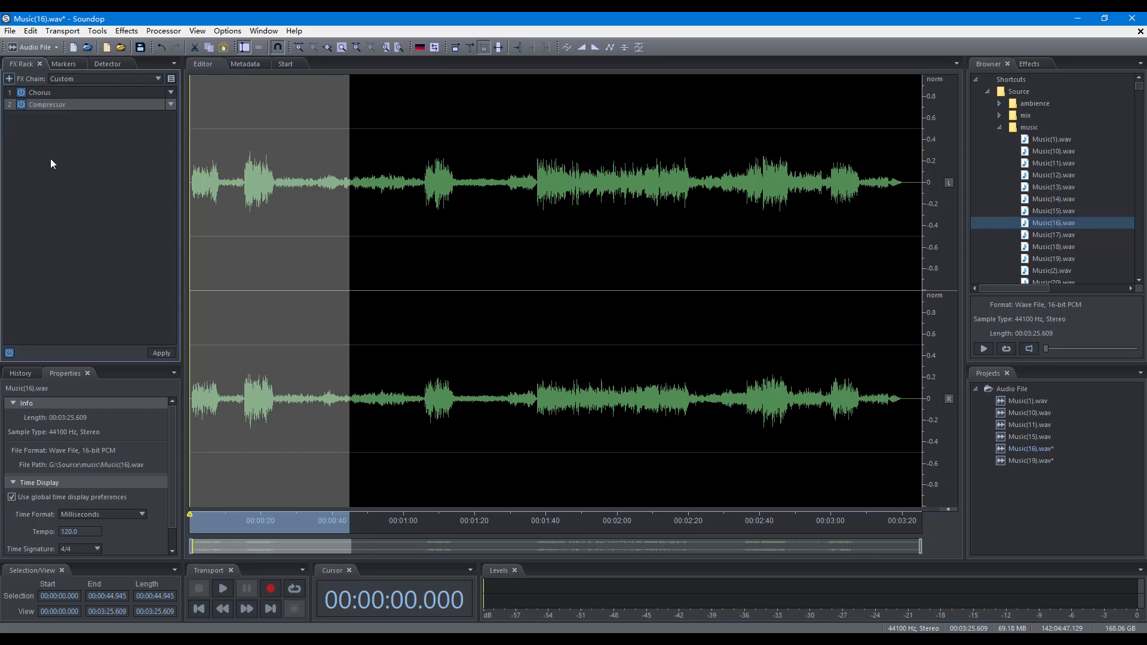
left_click(160, 353)
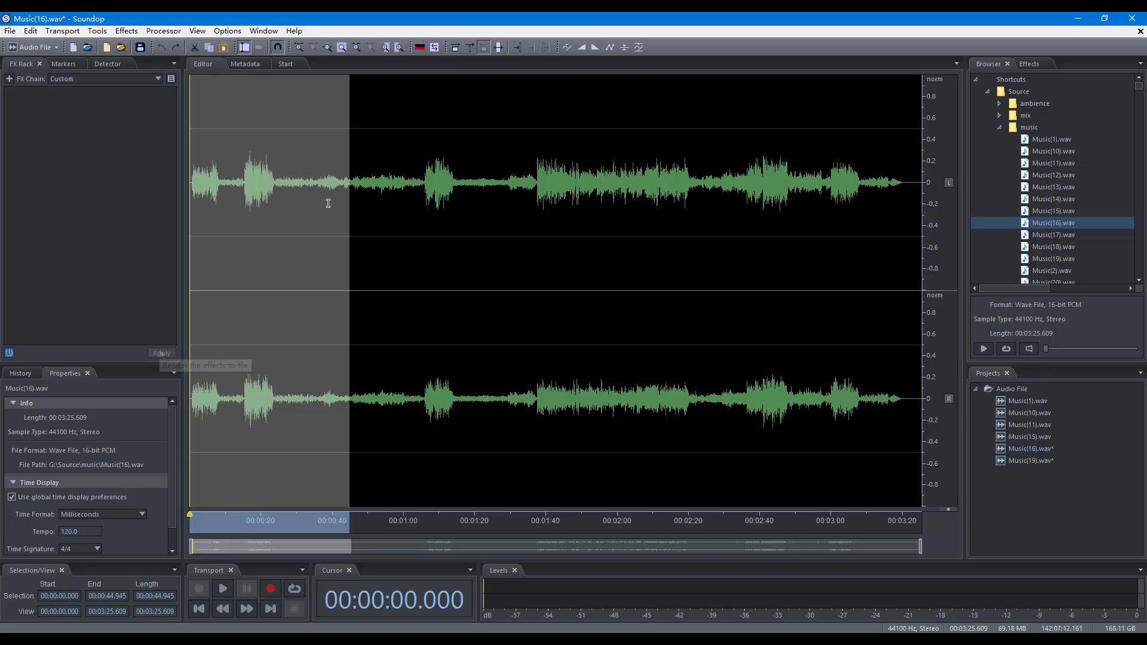
In the Effects preferences, turn off clearing the FX rack after applying in the audio file editor.
key("F4")
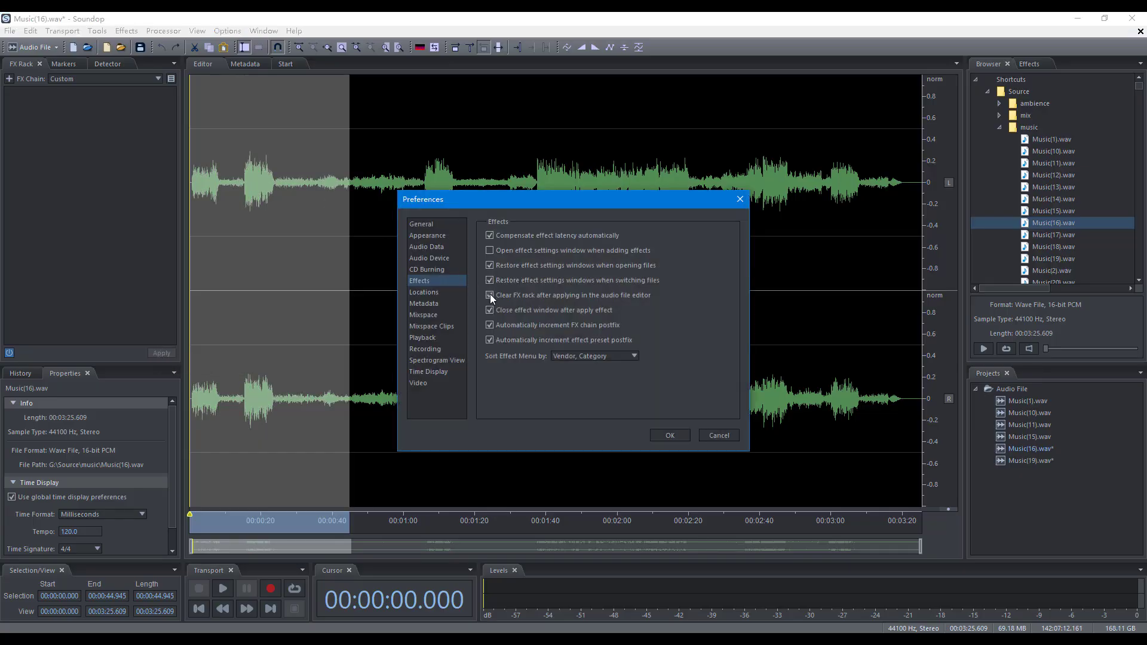
left_click(490, 296)
left_click(668, 434)
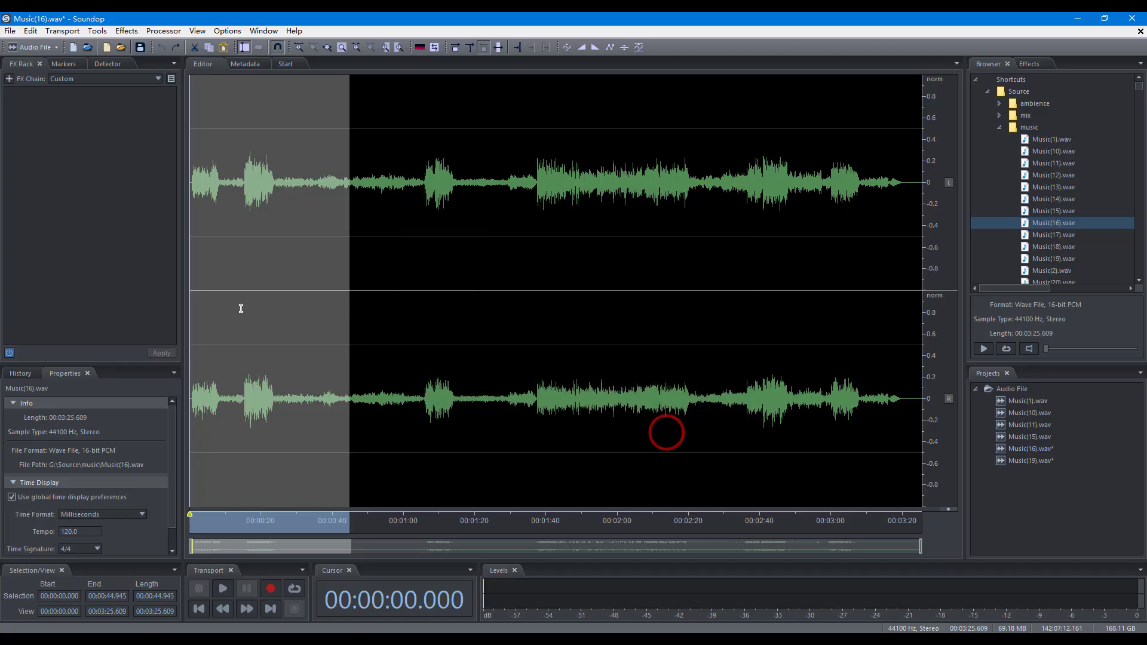
Build the Chorus and Compressor chain again in the empty FX rack and apply it to the selected first 44.945 s.
left_click(9, 79)
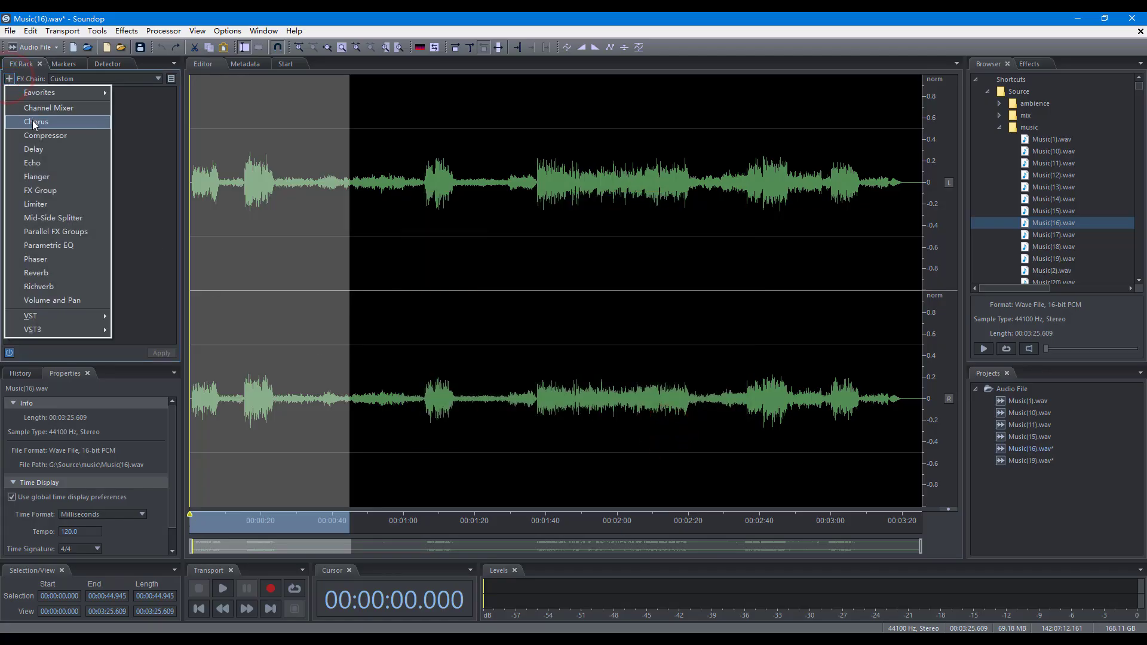
left_click(34, 121)
left_click(9, 78)
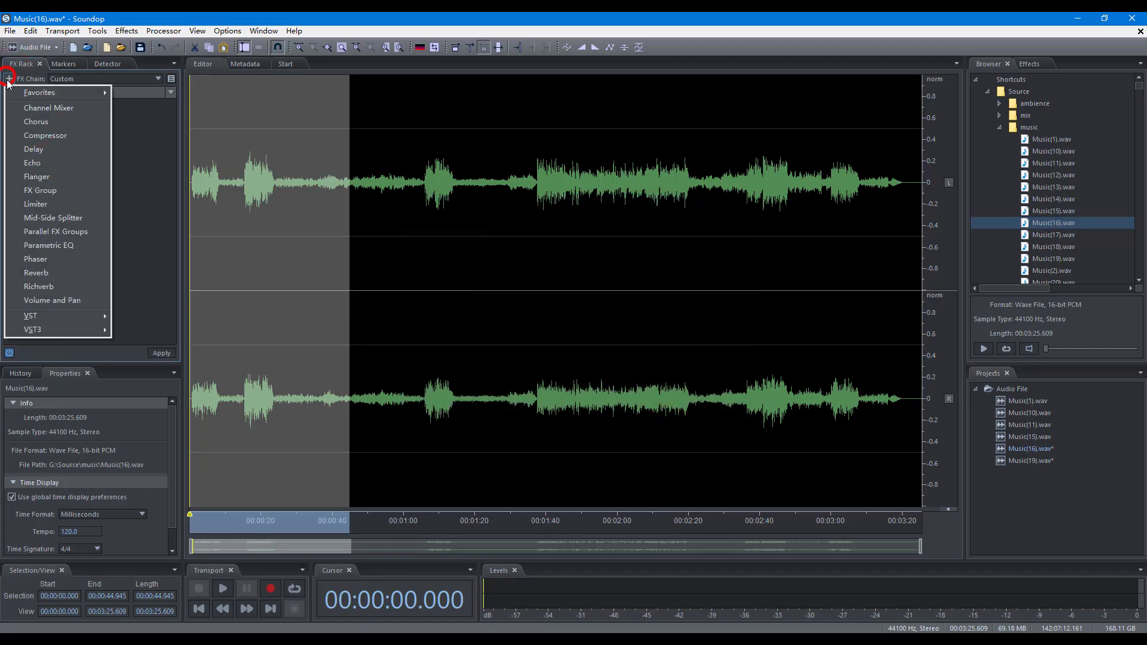
left_click(41, 134)
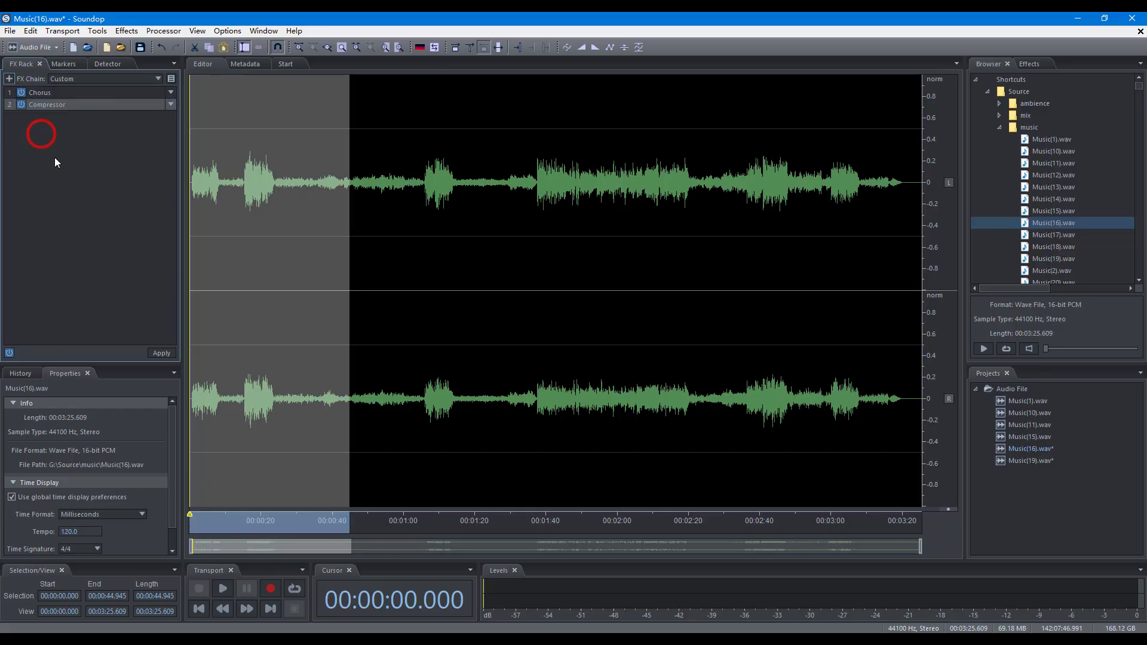
left_click(160, 353)
Apply the existing Chorus and Compressor rack to the section from 0:49.641 to 1:26.369.
left_click(367, 293)
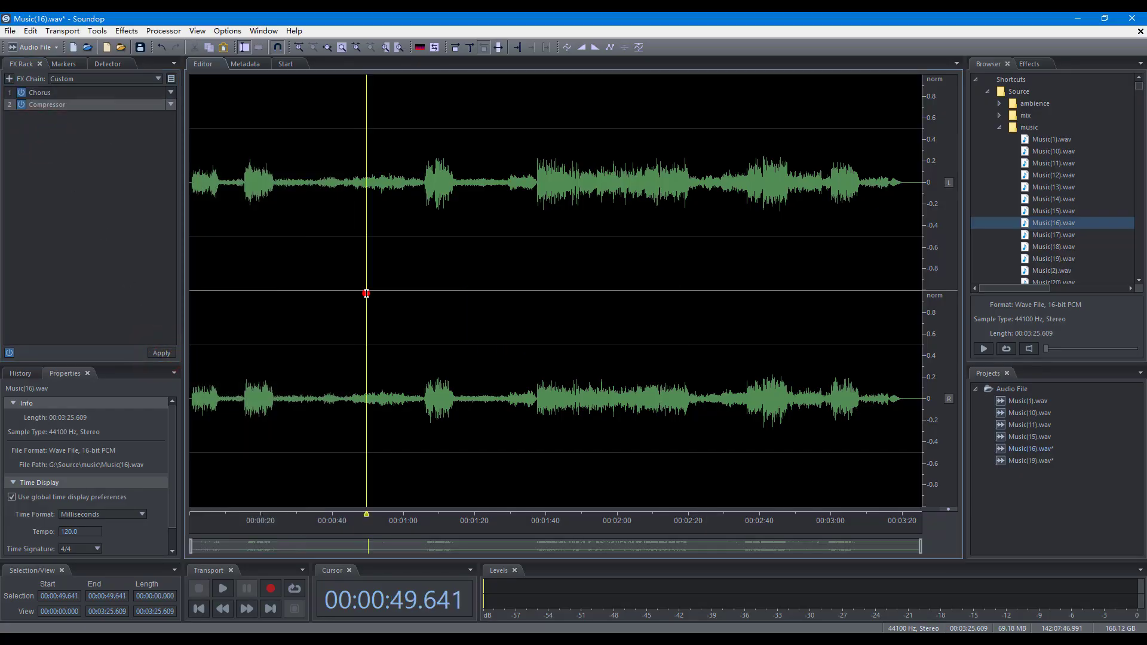
left_click_drag(367, 293, 497, 332)
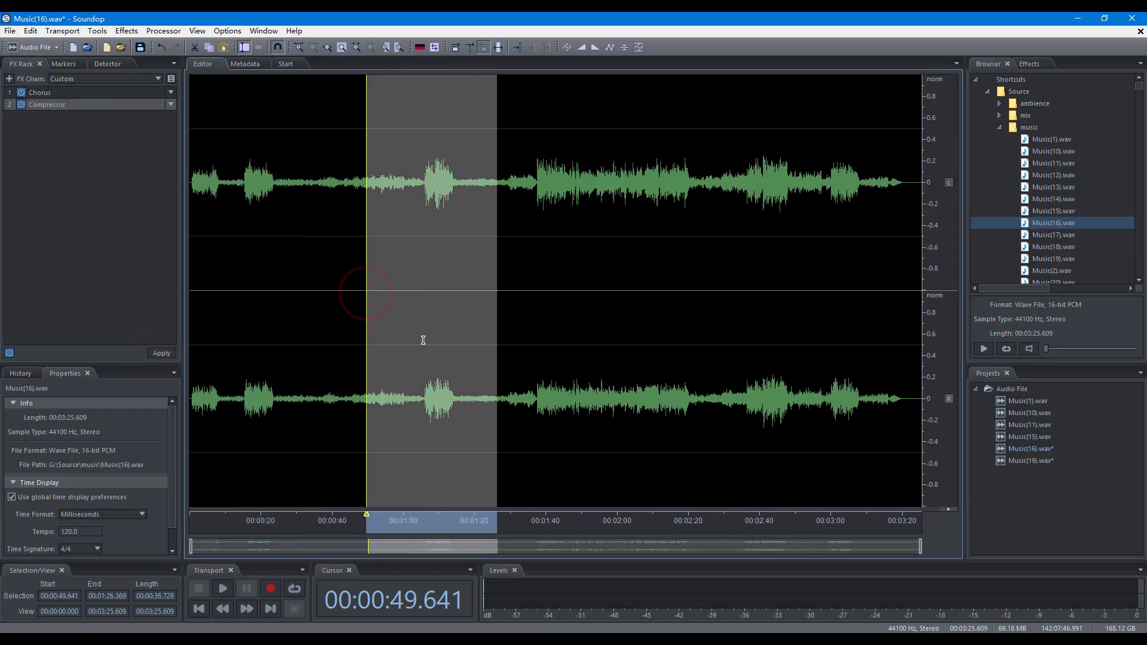
left_click(167, 354)
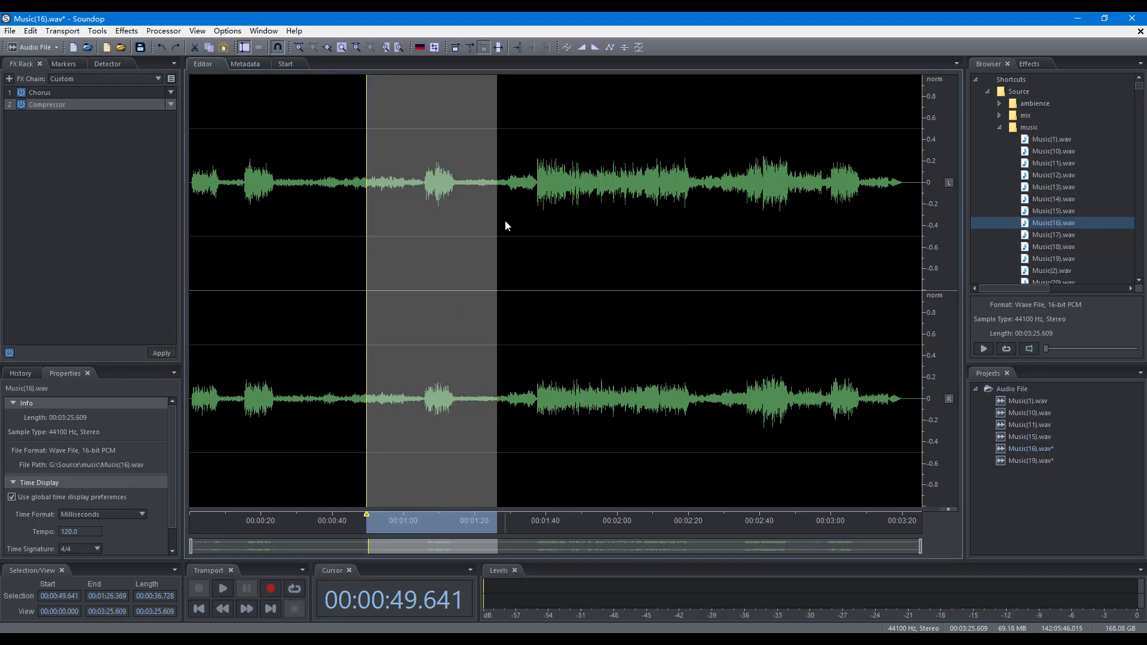
Select the section from 1:28.549 to 2:23.725 and repeat the last Apply Effects command on it.
left_click_drag(506, 225, 700, 248)
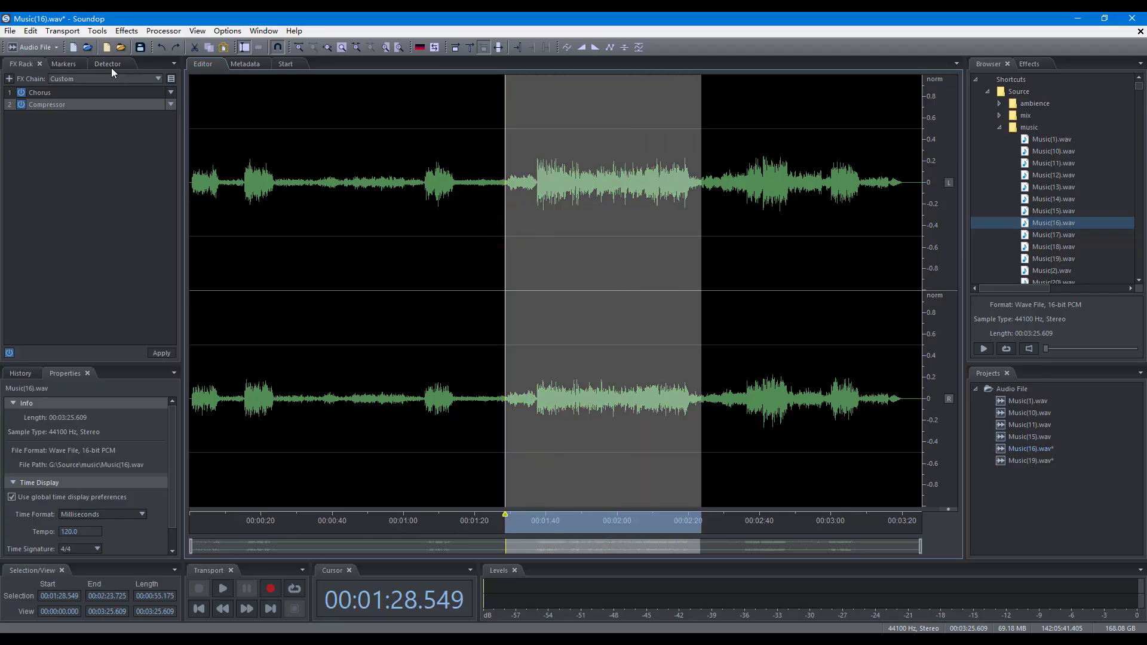
left_click(31, 31)
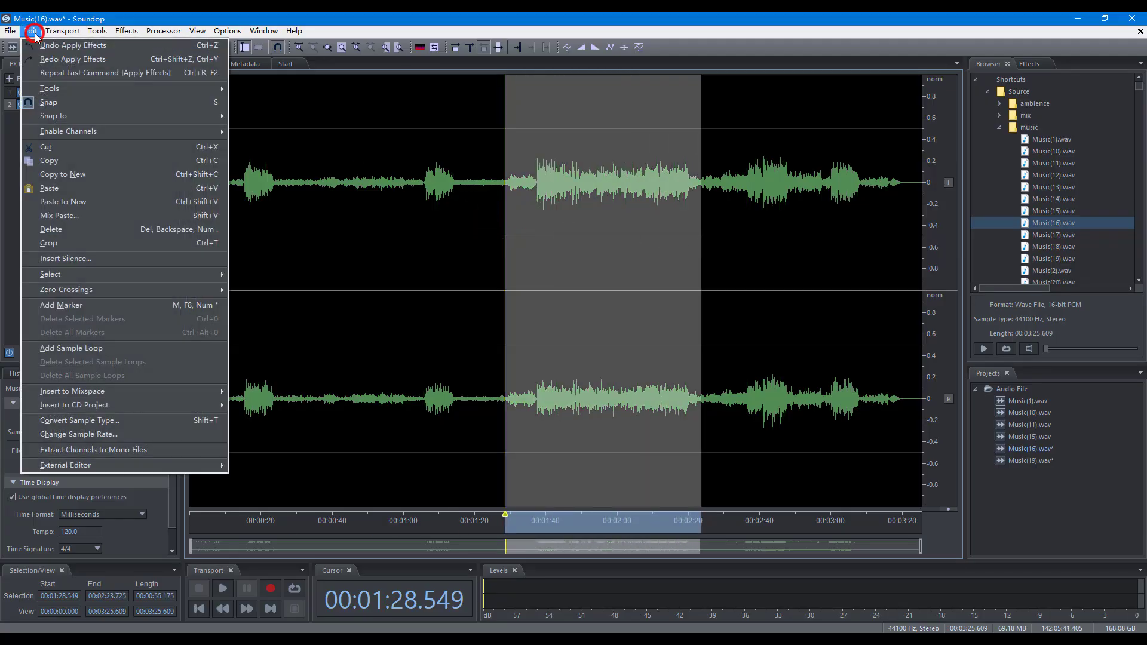
left_click(67, 72)
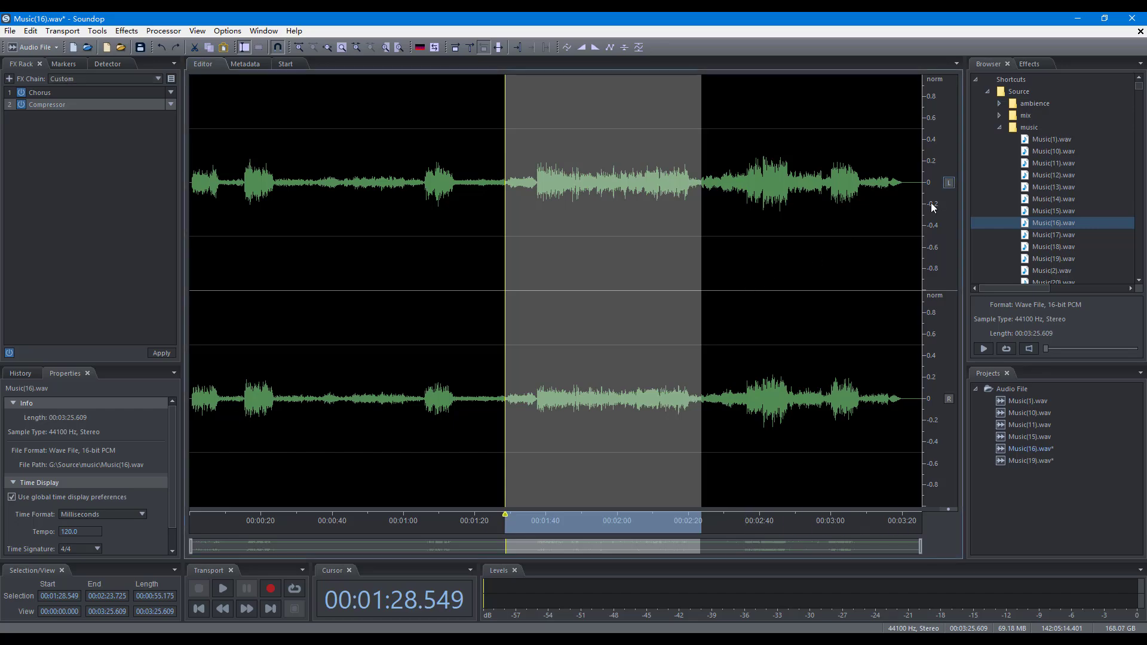
Disable the left channel and delete the selected section, 1:28.549 to 2:23.725, from the right channel only.
left_click(949, 183)
right_click(613, 244)
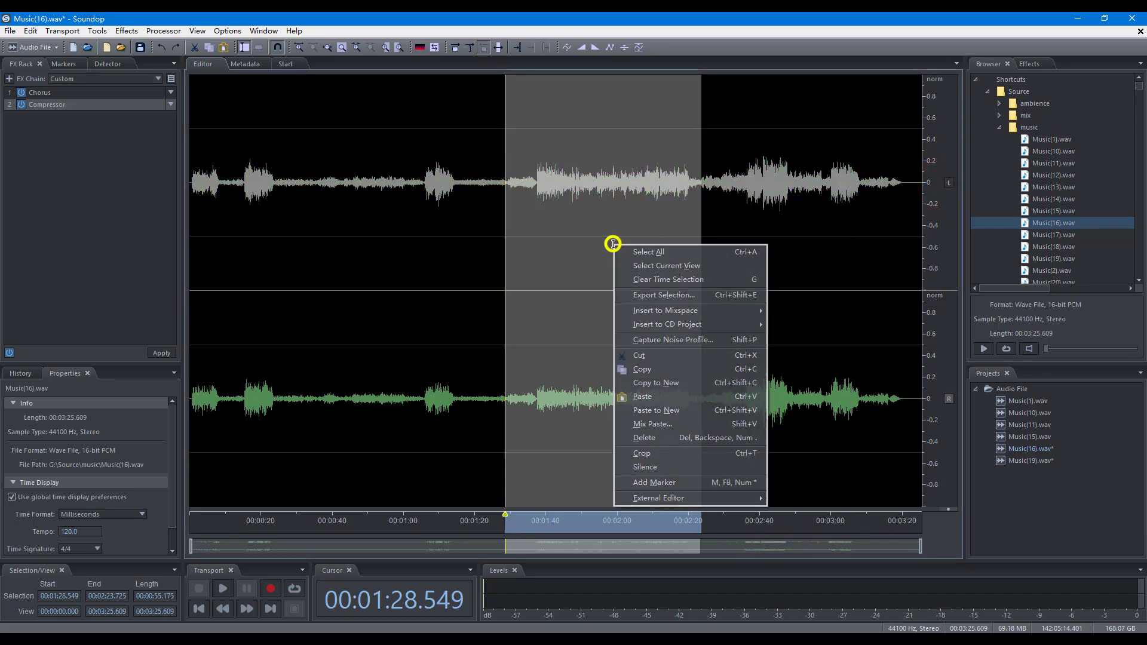
left_click(650, 436)
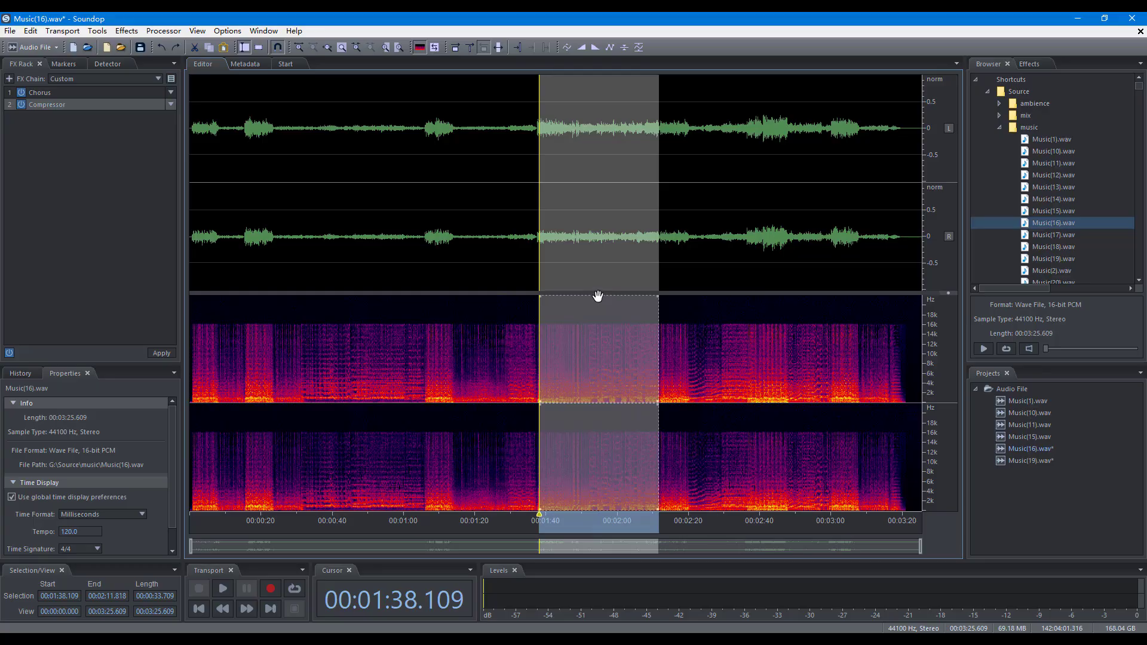
Narrow the spectral selection from 1:38.109 to 2:11.818 to about 10–15 kHz and delete that frequency band.
left_click_drag(597, 296, 596, 330)
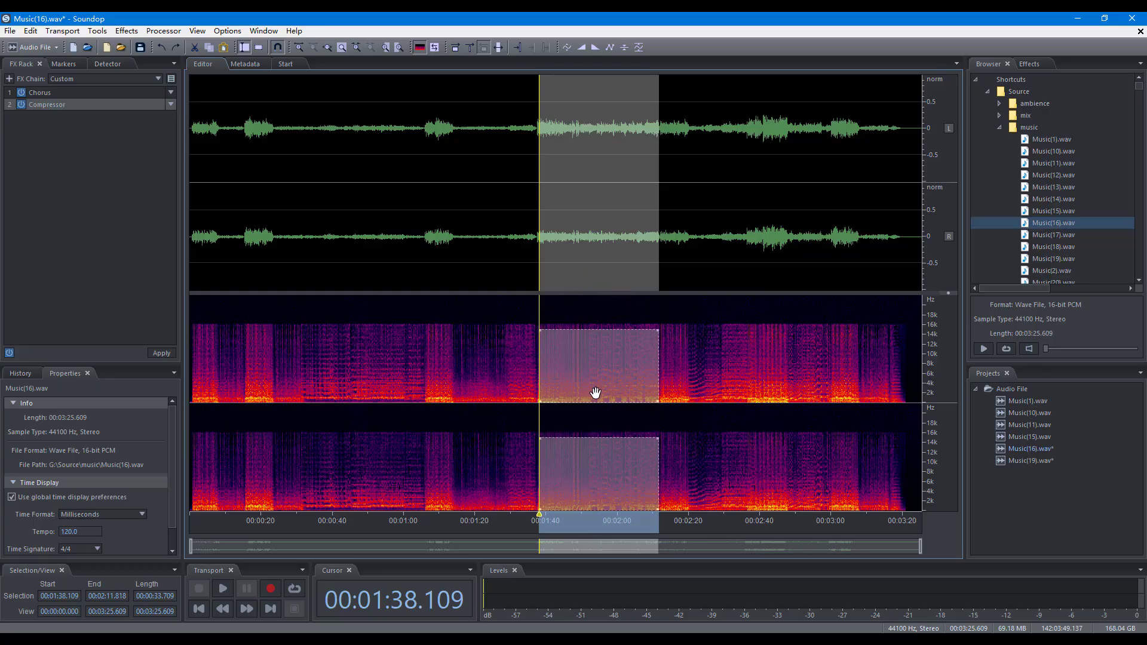
left_click_drag(595, 402, 596, 353)
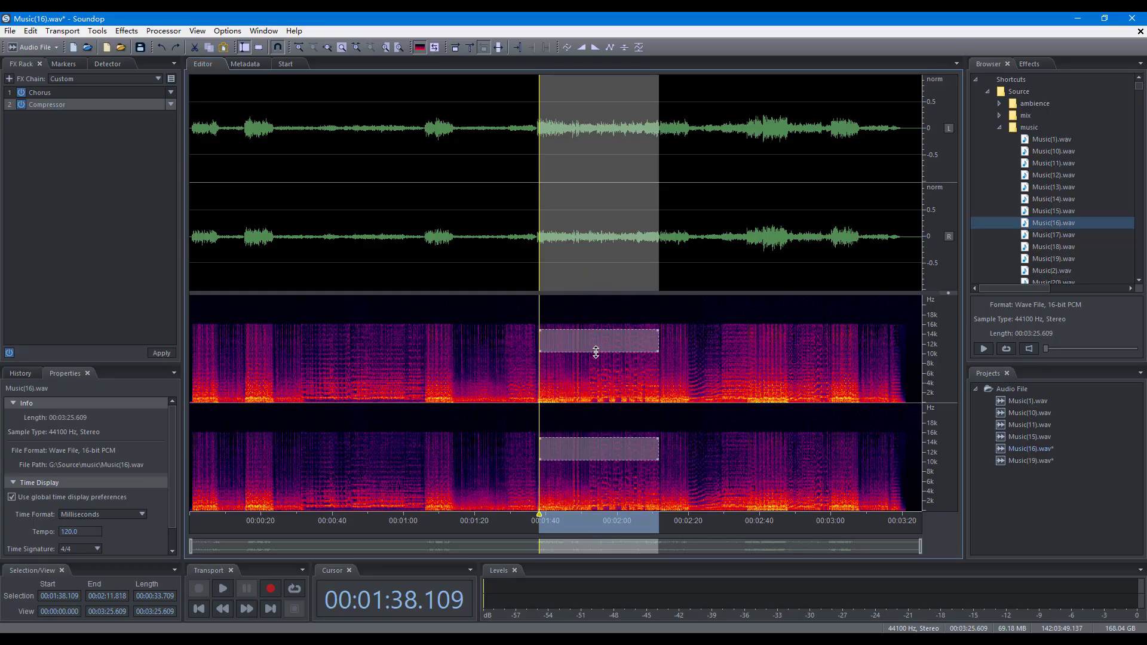
right_click(595, 339)
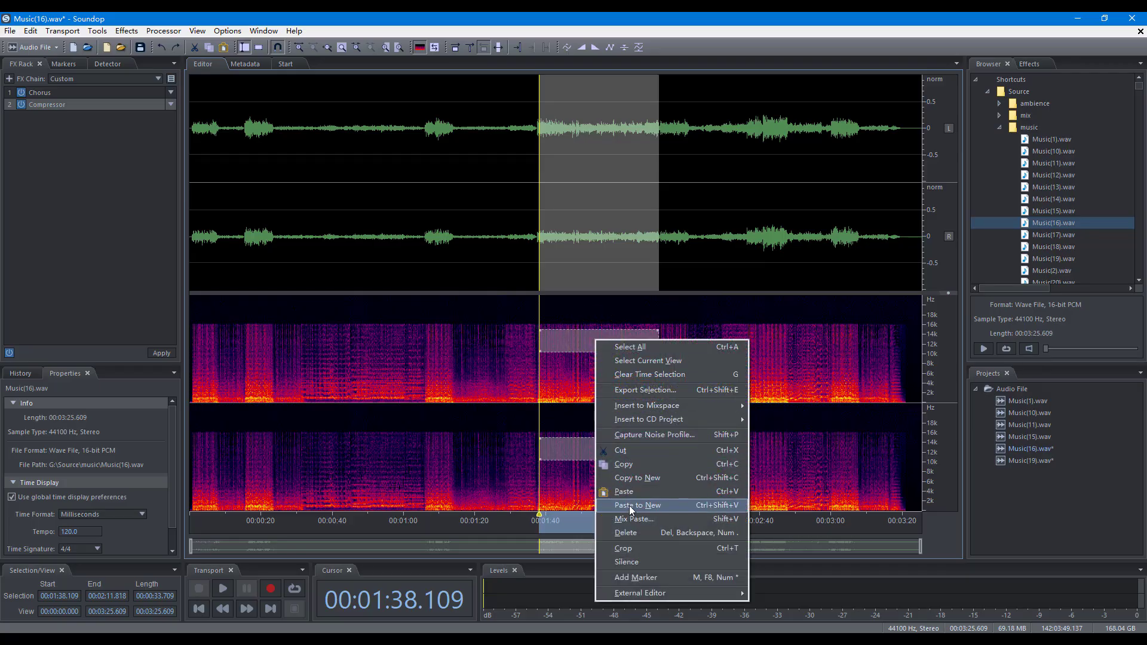
left_click(632, 531)
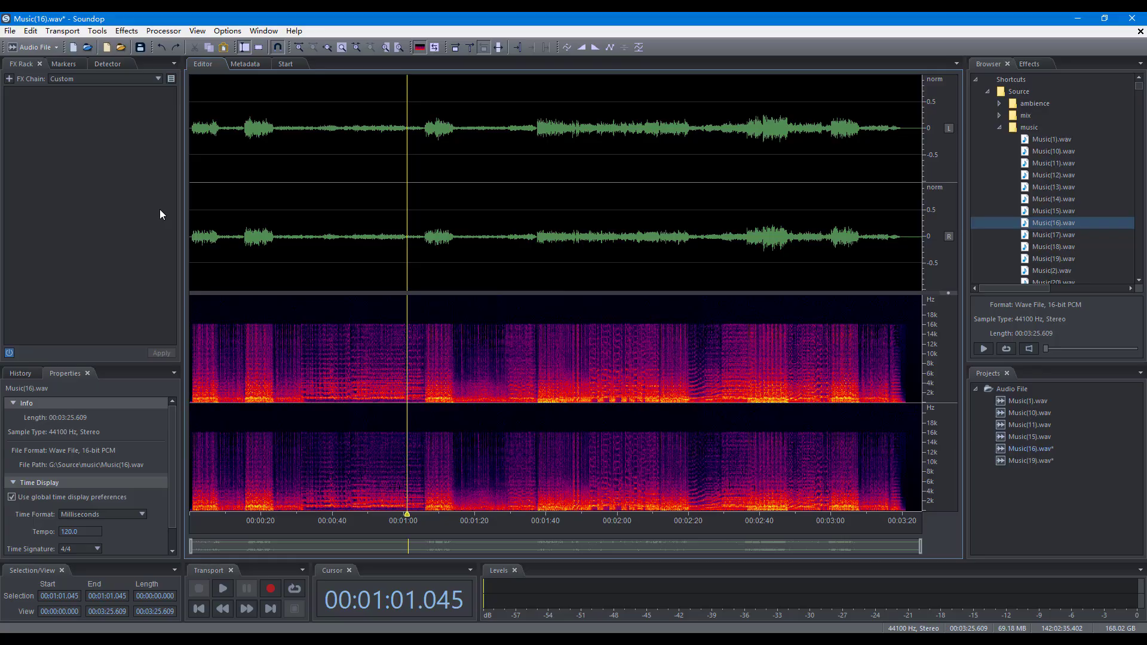
Convert the sample type of Music(16).wav to Mono channels.
left_click(28, 31)
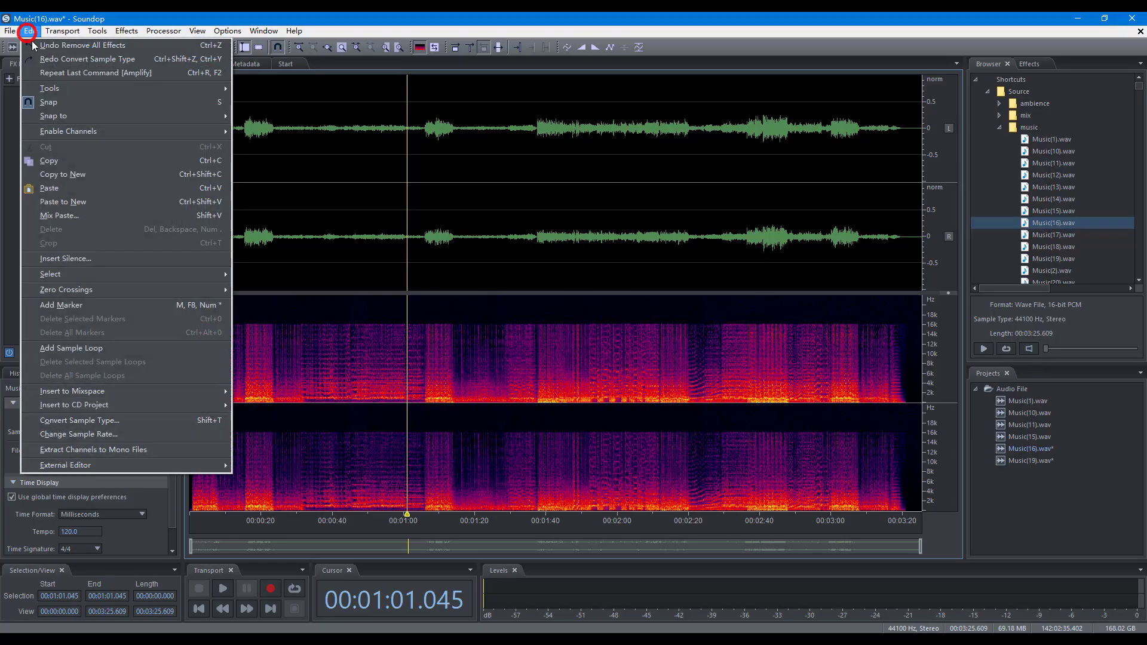
left_click(102, 420)
left_click(559, 327)
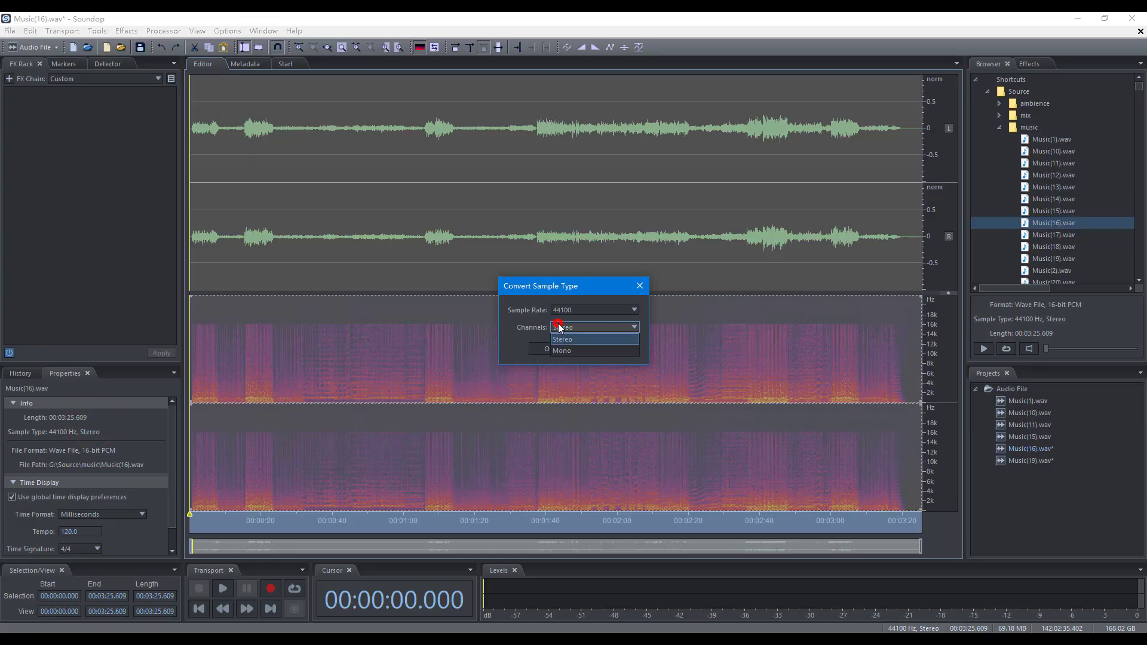
left_click(573, 350)
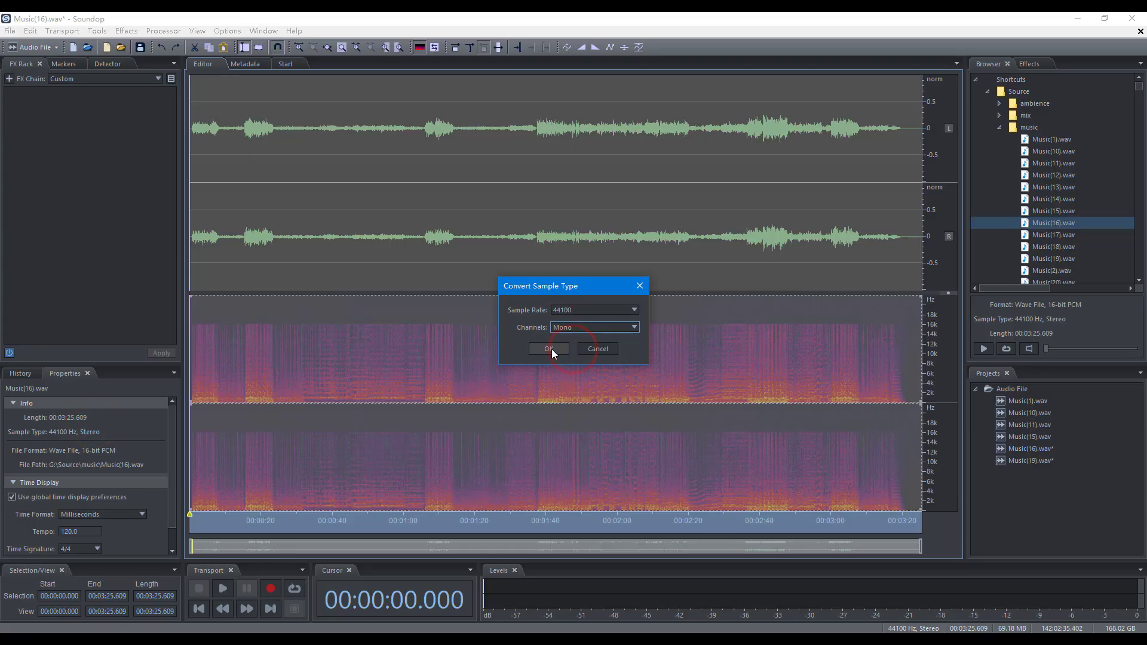
left_click(551, 349)
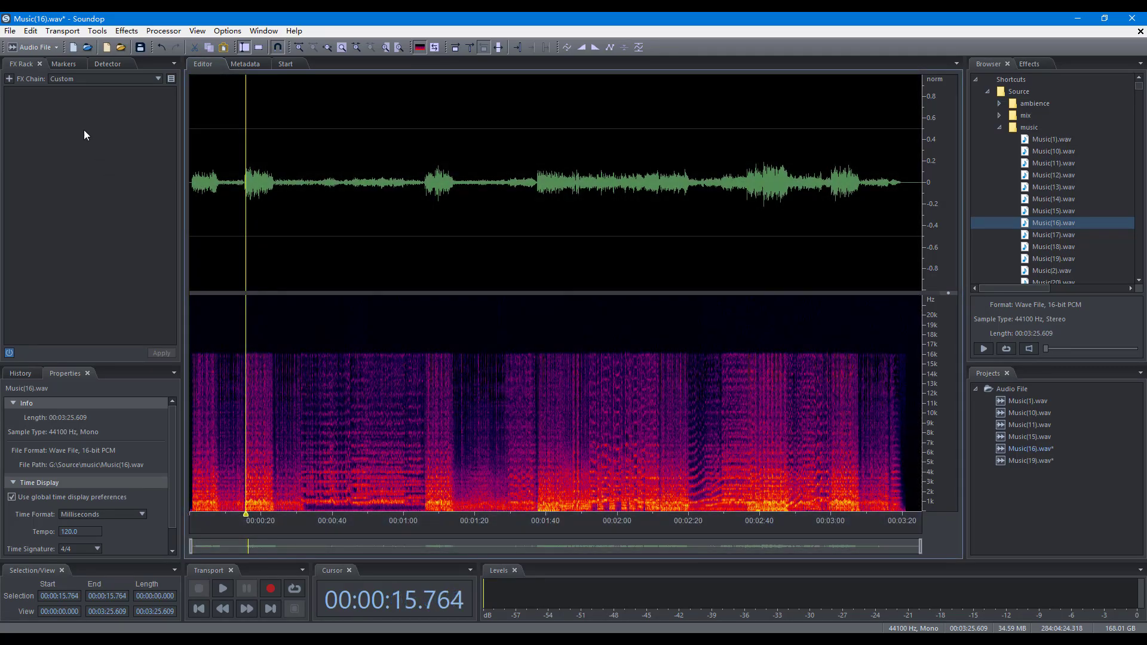
Change the sample rate of Music(16).wav to 192000, using Change Sample Rate rather than sample type conversion.
left_click(31, 30)
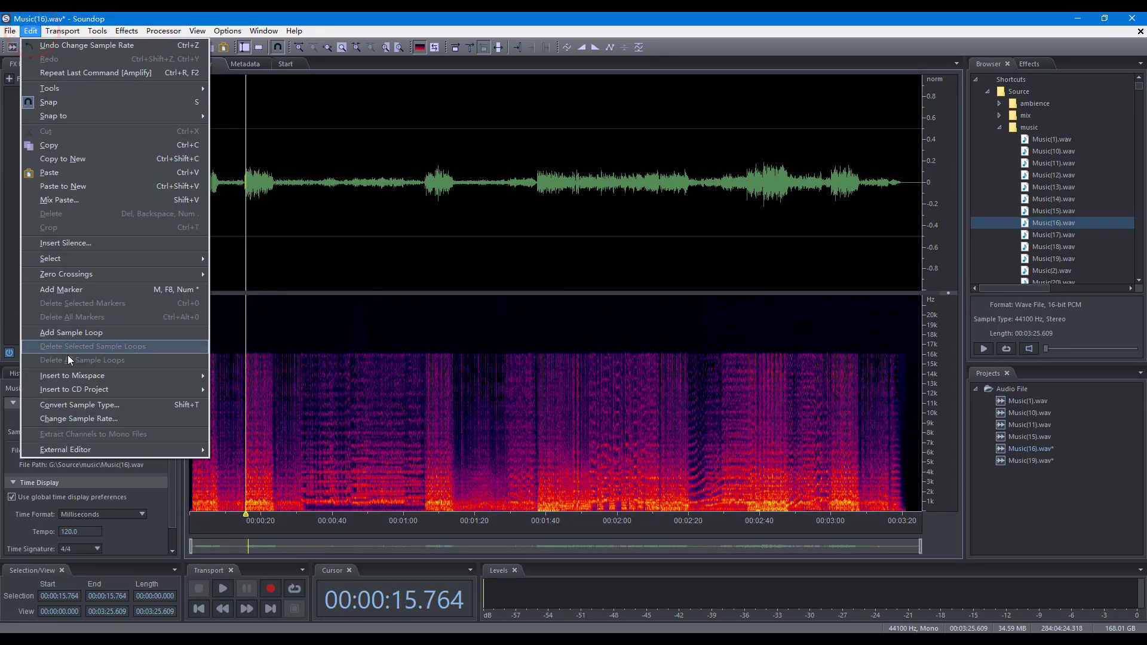
left_click(79, 418)
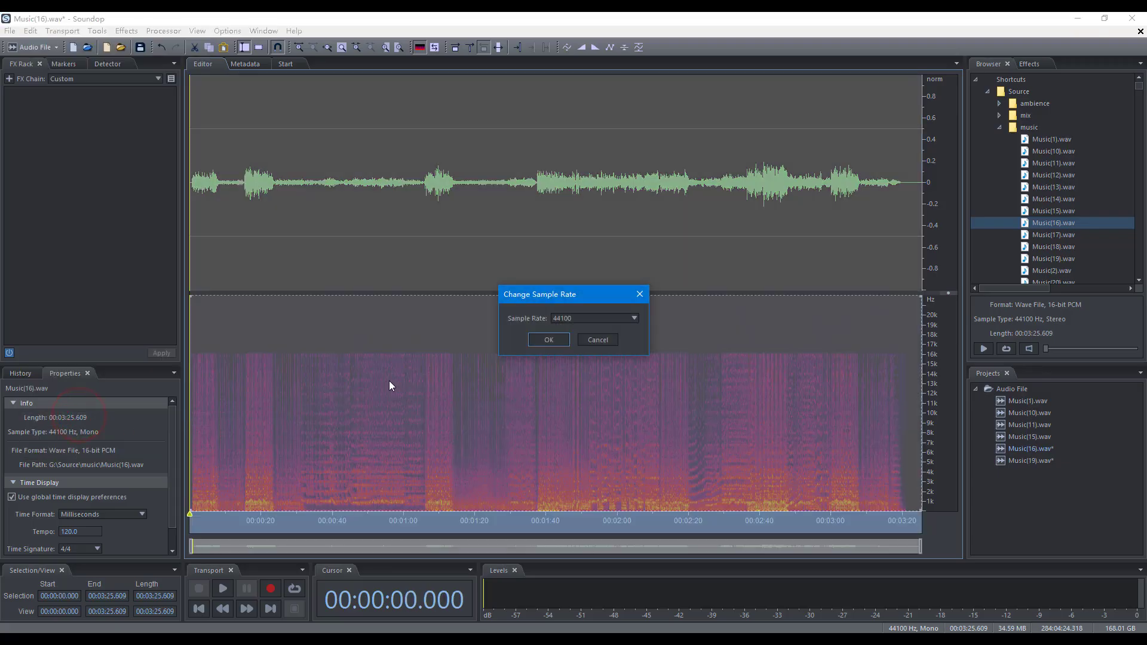
left_click(564, 321)
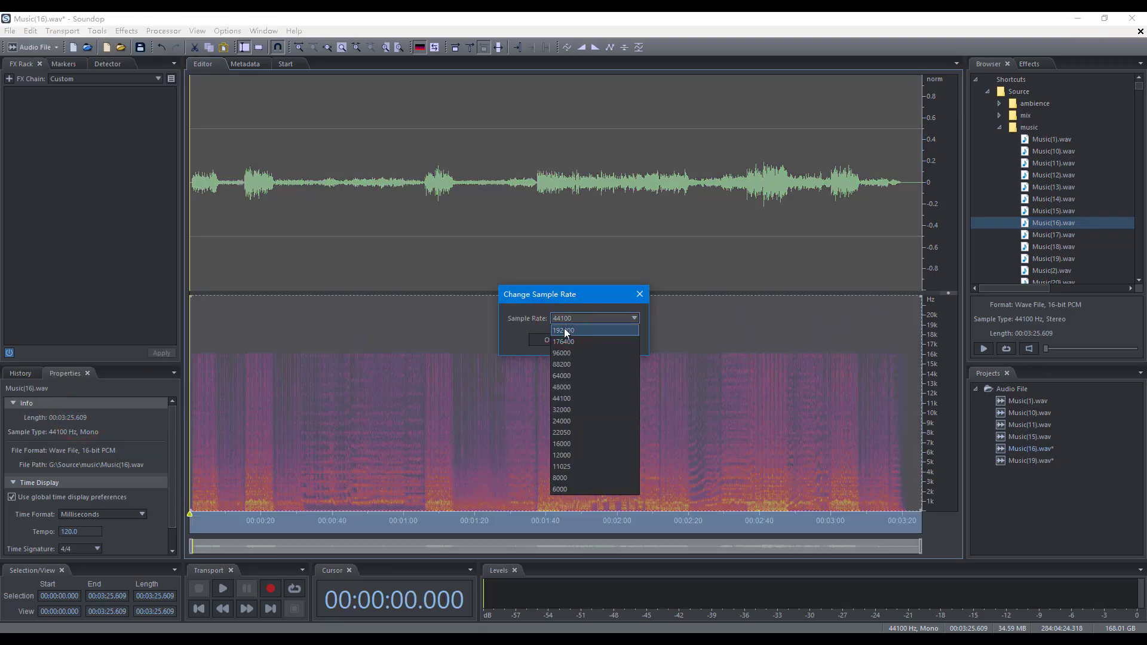
left_click(564, 330)
left_click(554, 340)
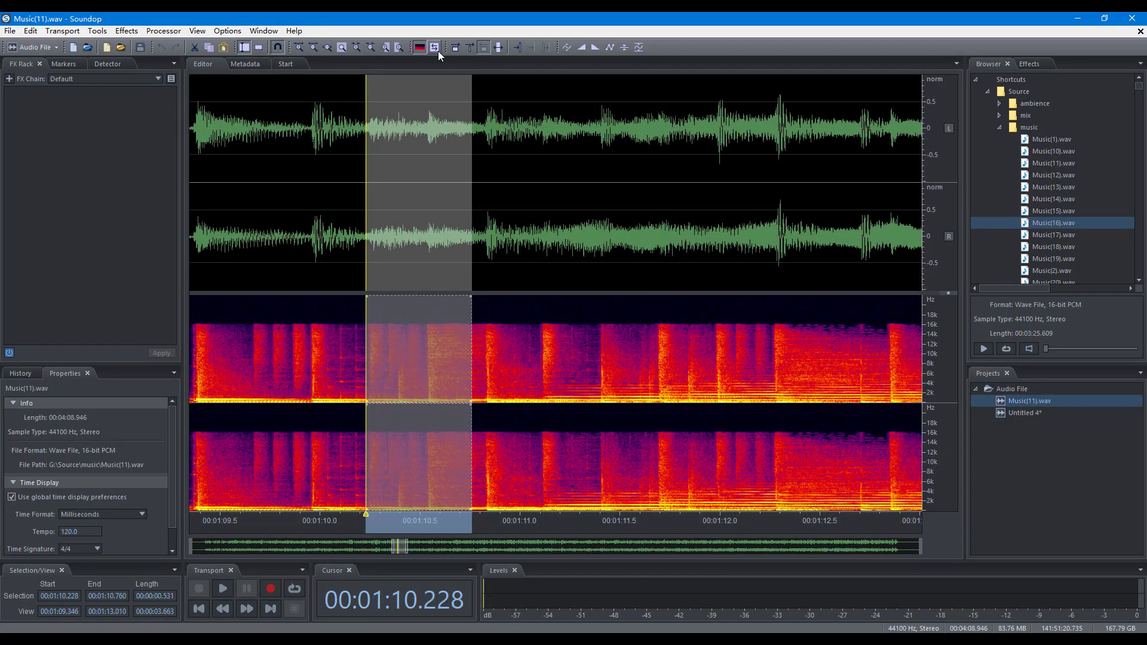
Switch from Music(11).wav to the open file Untitled 4.
left_click(435, 47)
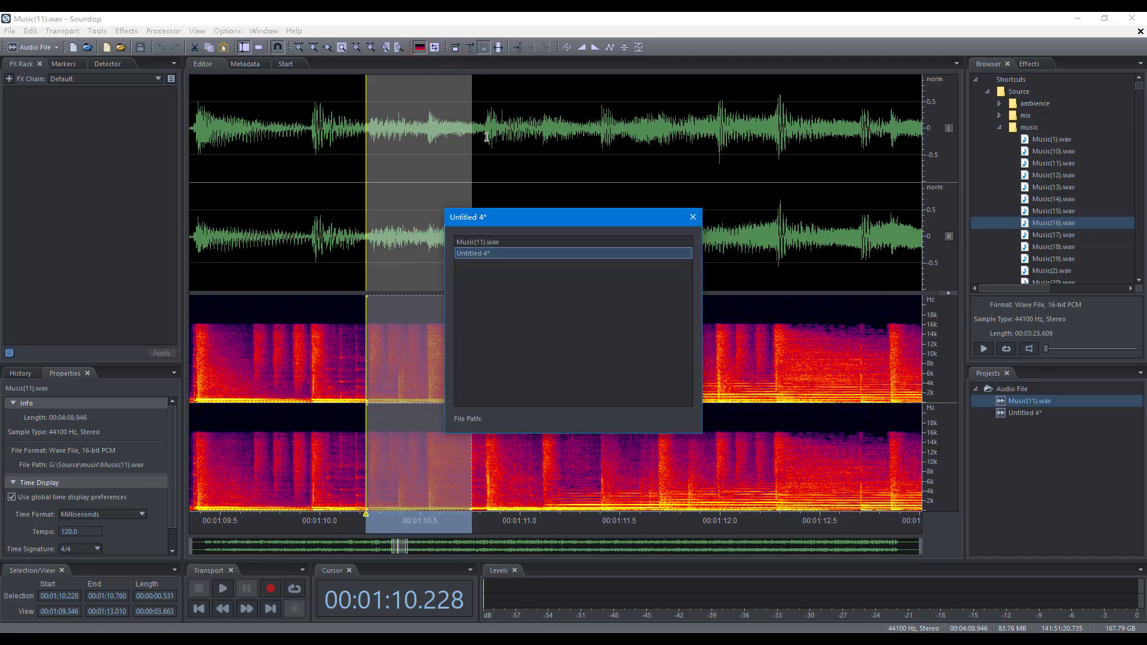
key("Return")
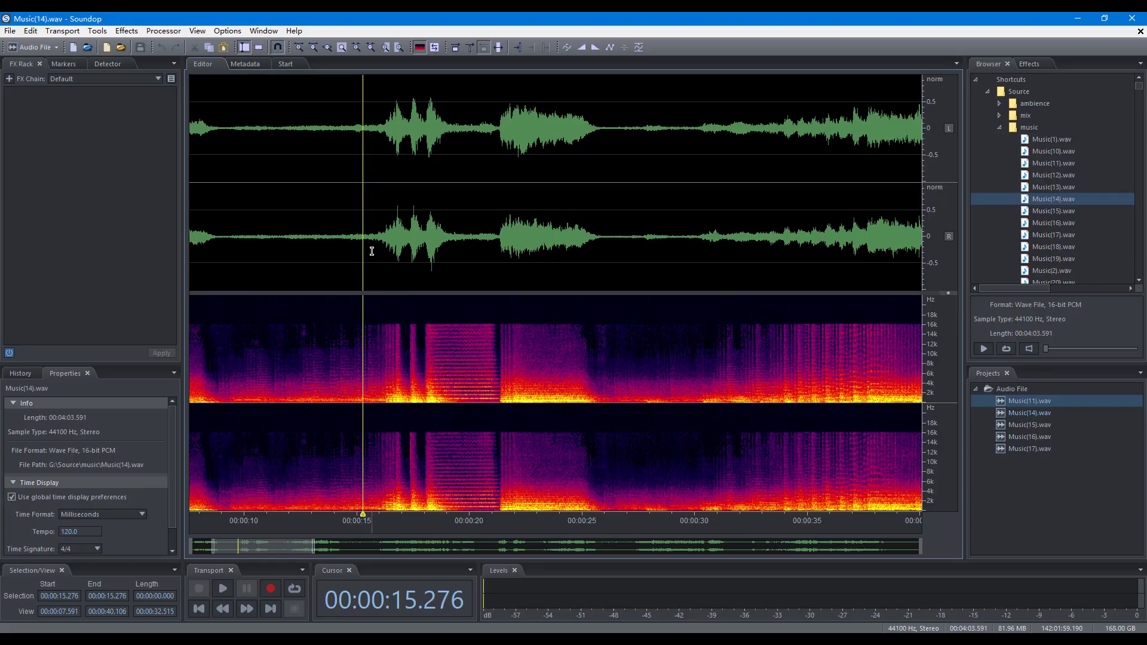
Copy the section from 0:15.674 to 0:20.262 in Music(14).wav and paste it at about 0:20.8.
left_click_drag(371, 250, 475, 277)
key("ctrl+c")
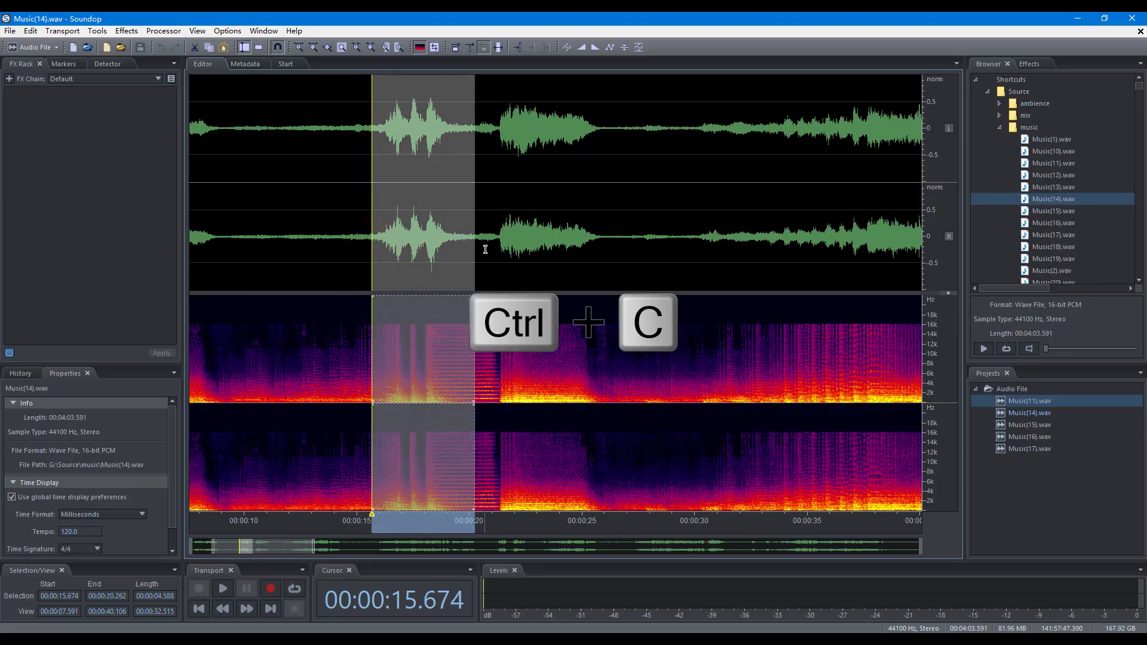
left_click(485, 249)
key("ctrl+v")
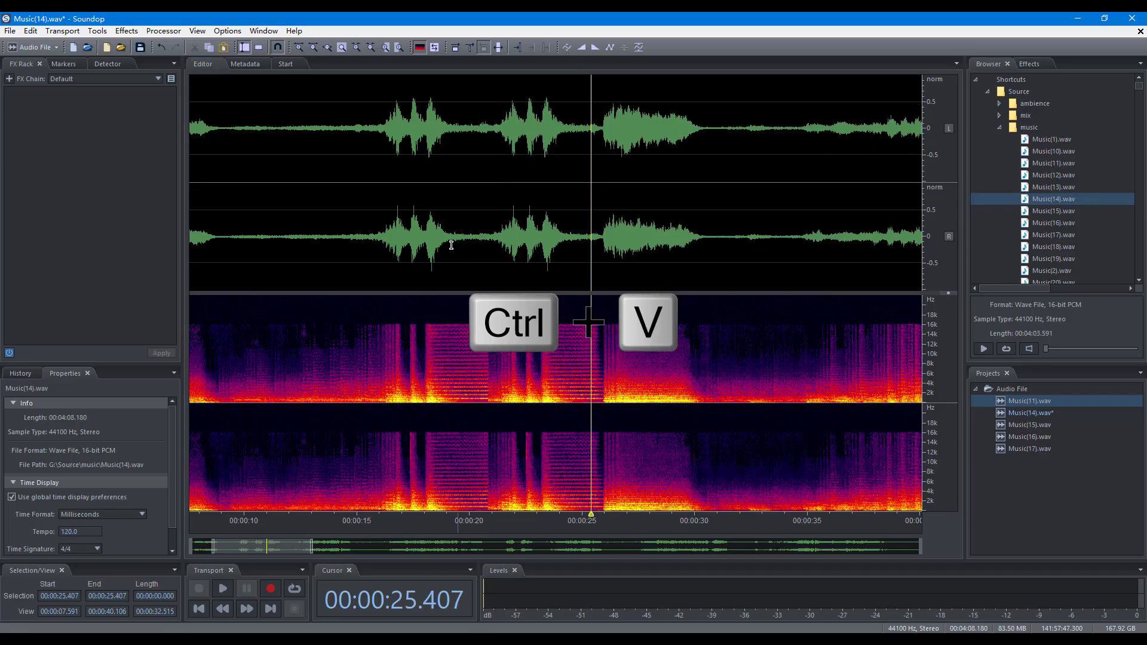
Cut the section from 0:15.568 to 0:20.000 and paste it at 0:20.846.
left_click_drag(370, 214, 468, 239)
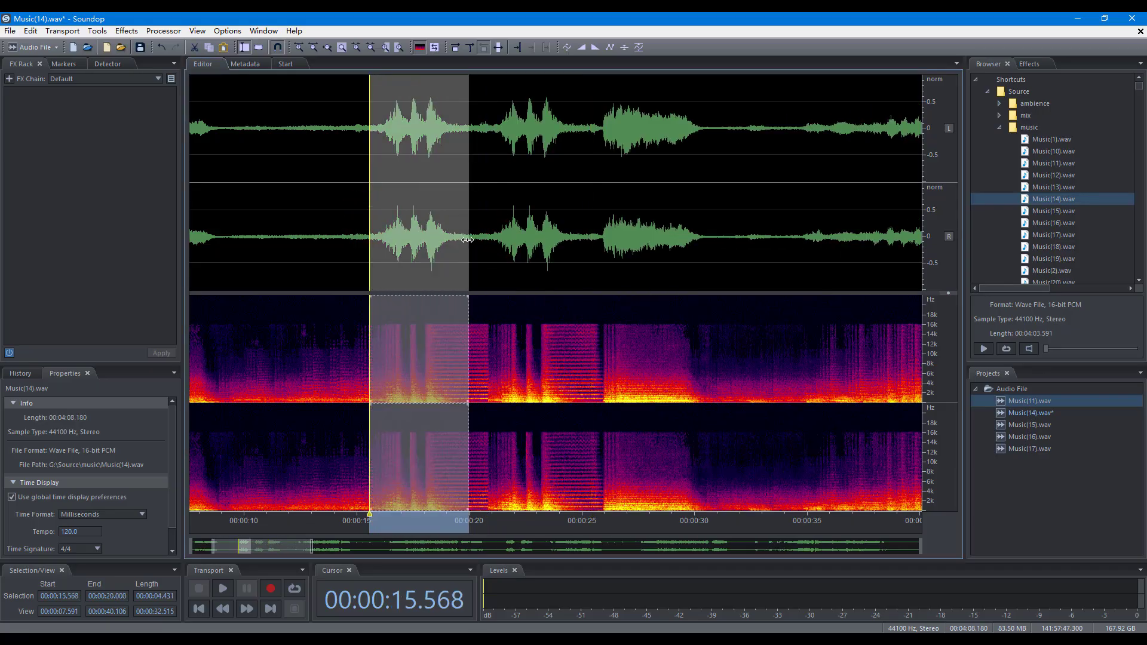
key("ctrl+x")
left_click(488, 214)
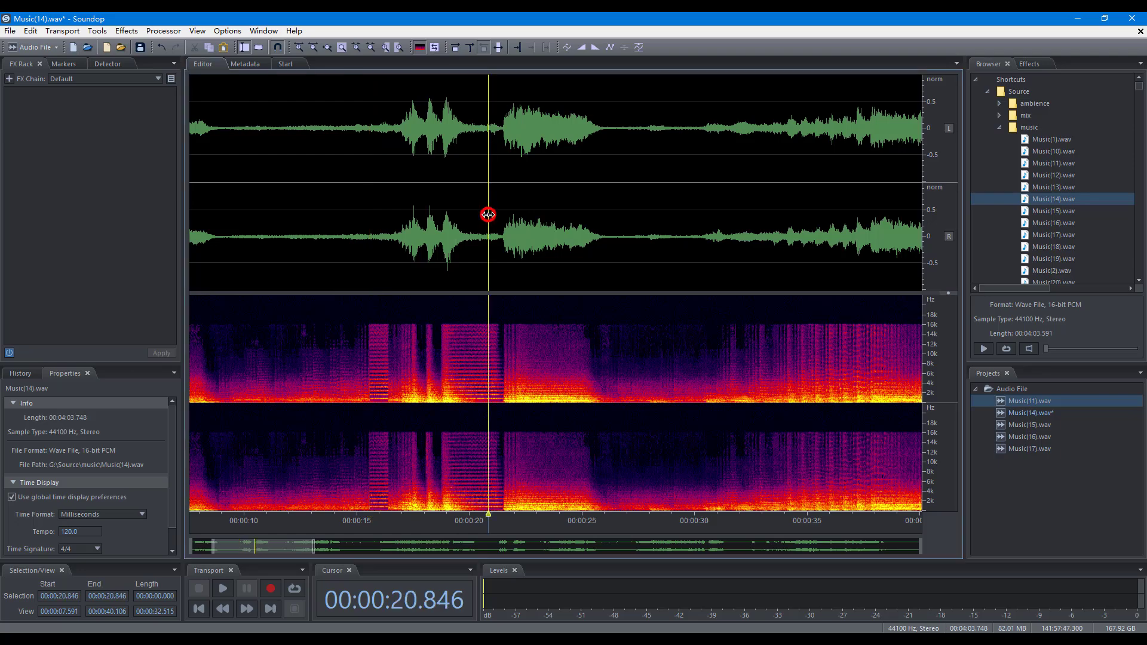
key("ctrl+v")
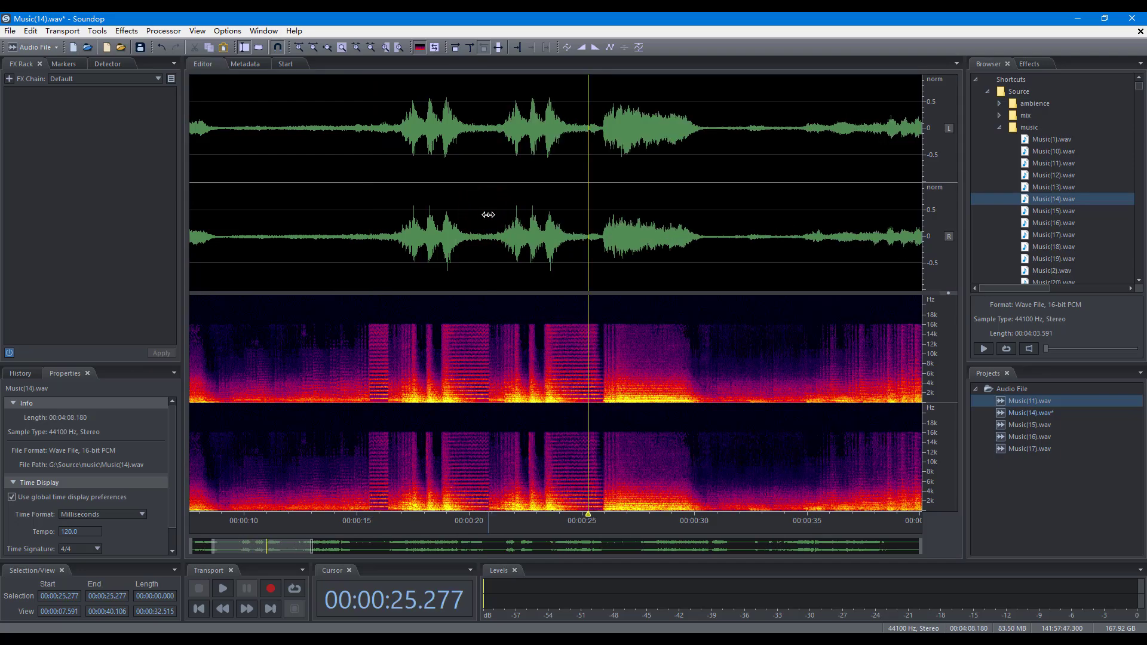
Delete the section from 0:25.885 to 0:31.269 and crop the file to about 0:12 to 0:26.5.
left_click_drag(601, 178, 723, 201)
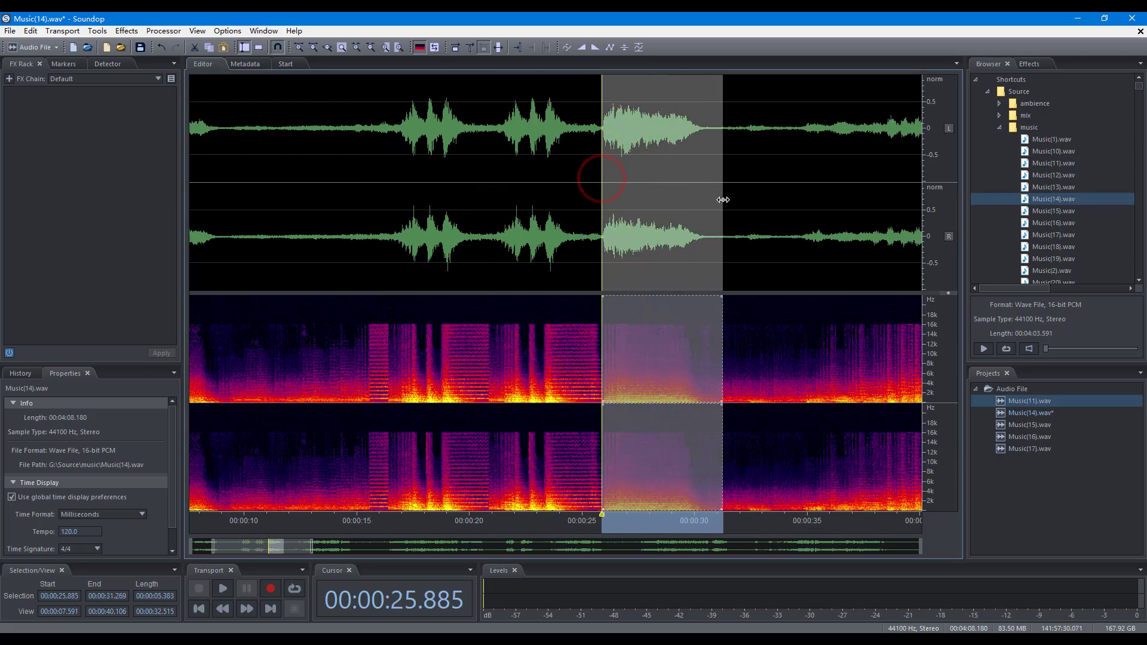
key("Delete")
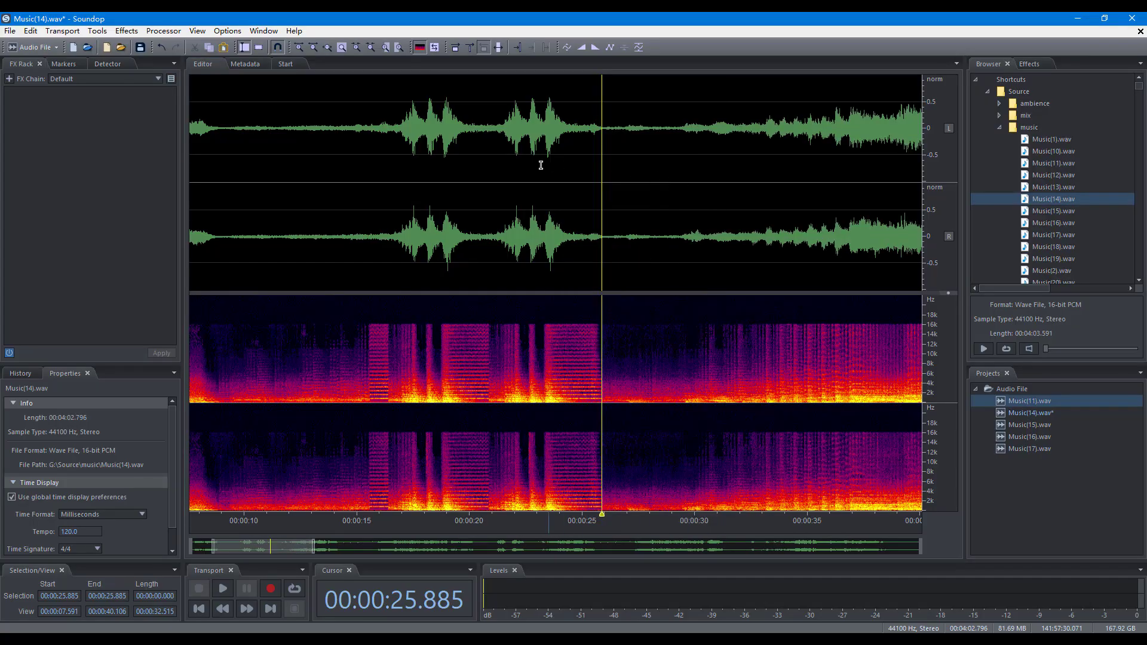
left_click_drag(292, 149, 617, 224)
key("ctrl+t")
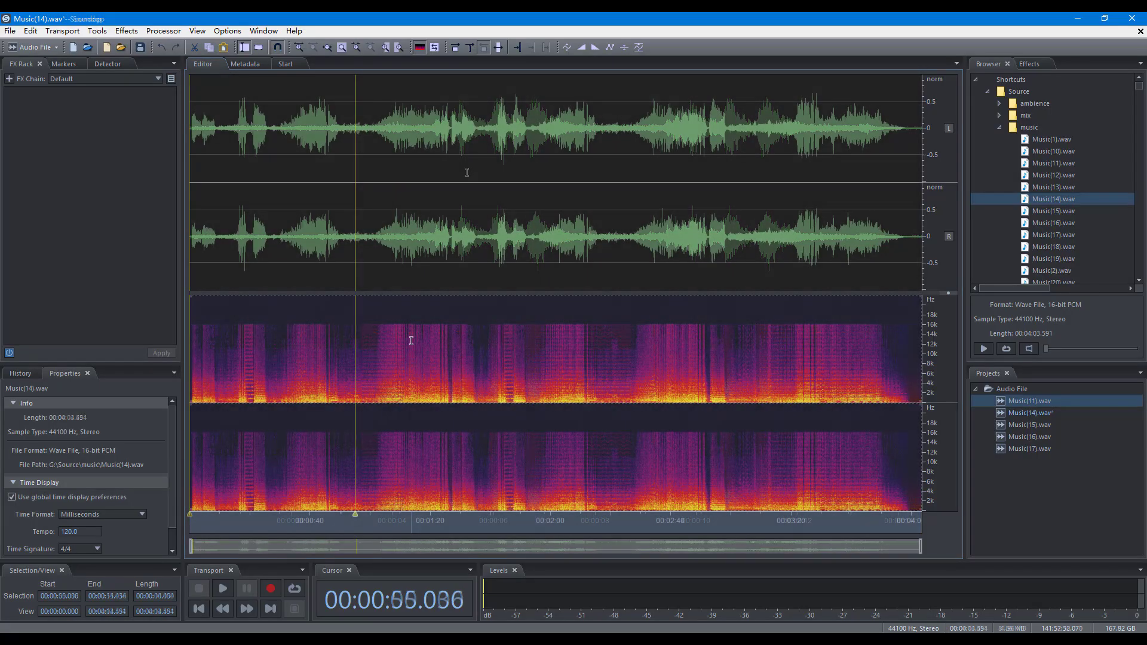
Mix Paste the file 14545.mp3 at 0:55.036 in Insert mode, looped 4 times with a 50 ms crossfade.
key("shift+v")
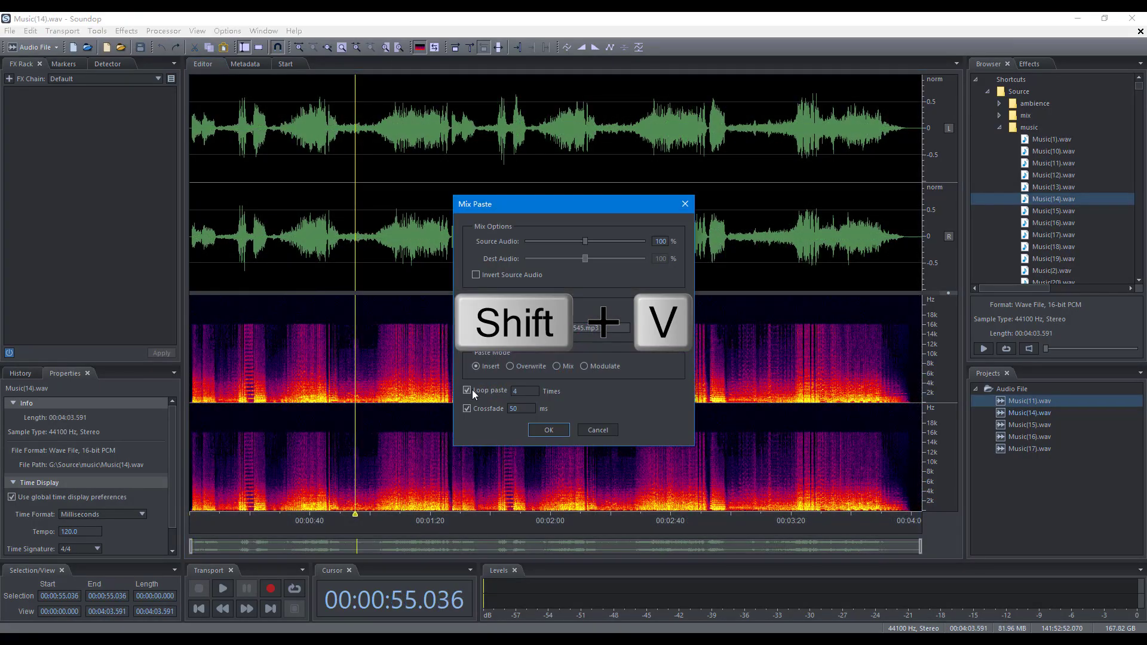
left_click(549, 429)
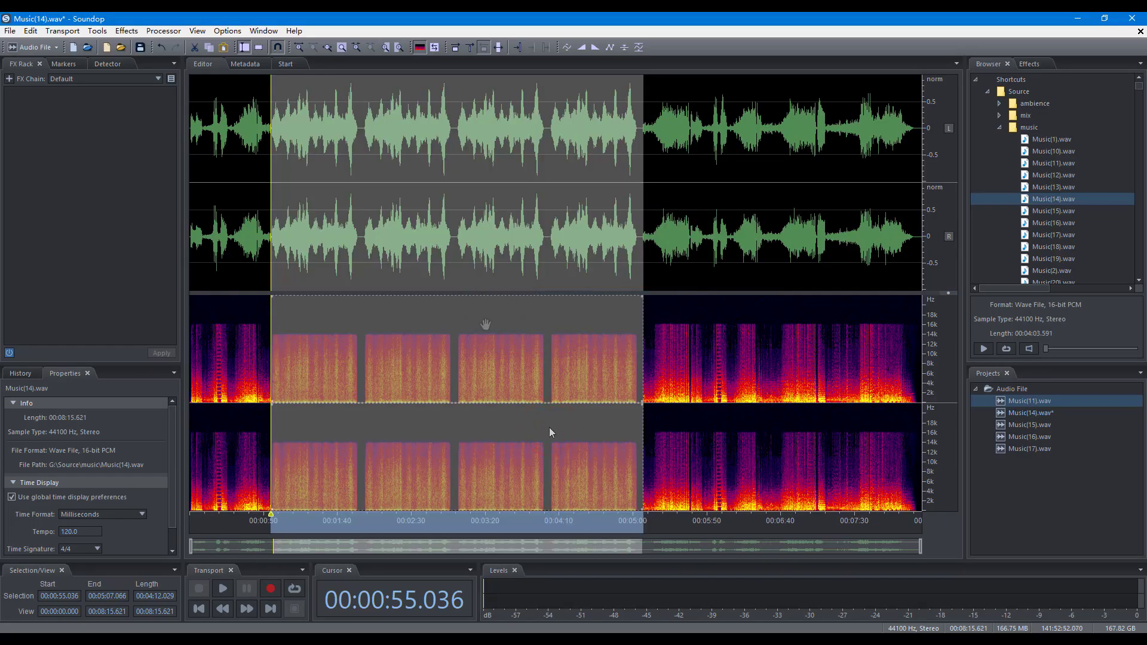
Copy the selected section from 0:55.036 to 5:07.066 to a new file, and paste the clipboard audio into another new file.
key("ctrl+shift+c")
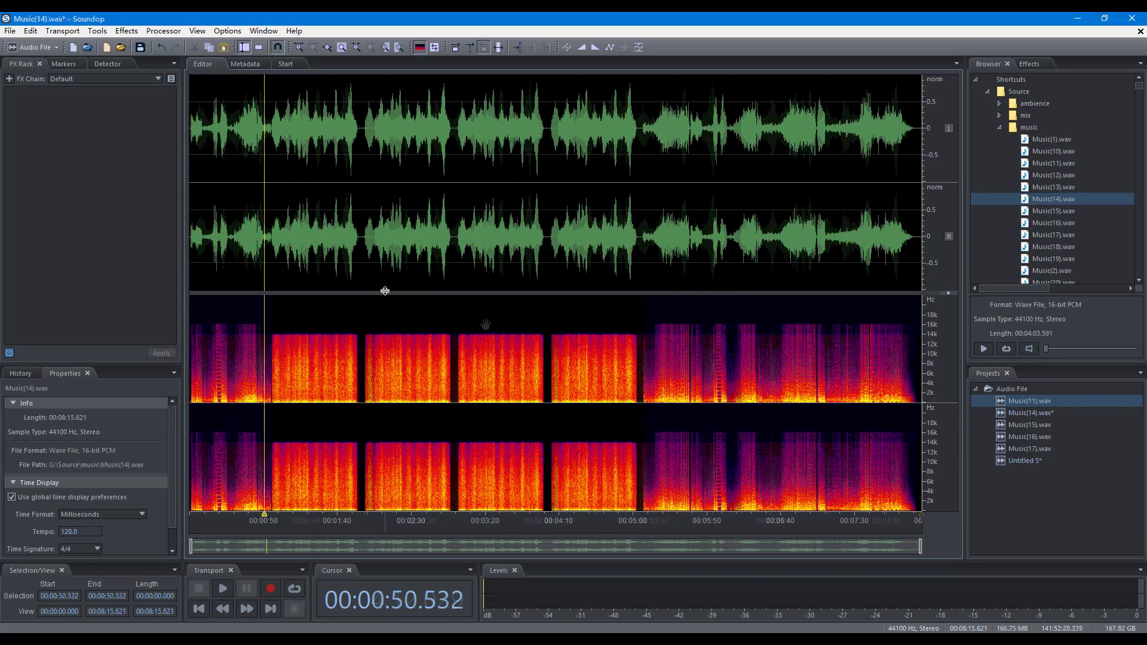
key("ctrl+shift+v")
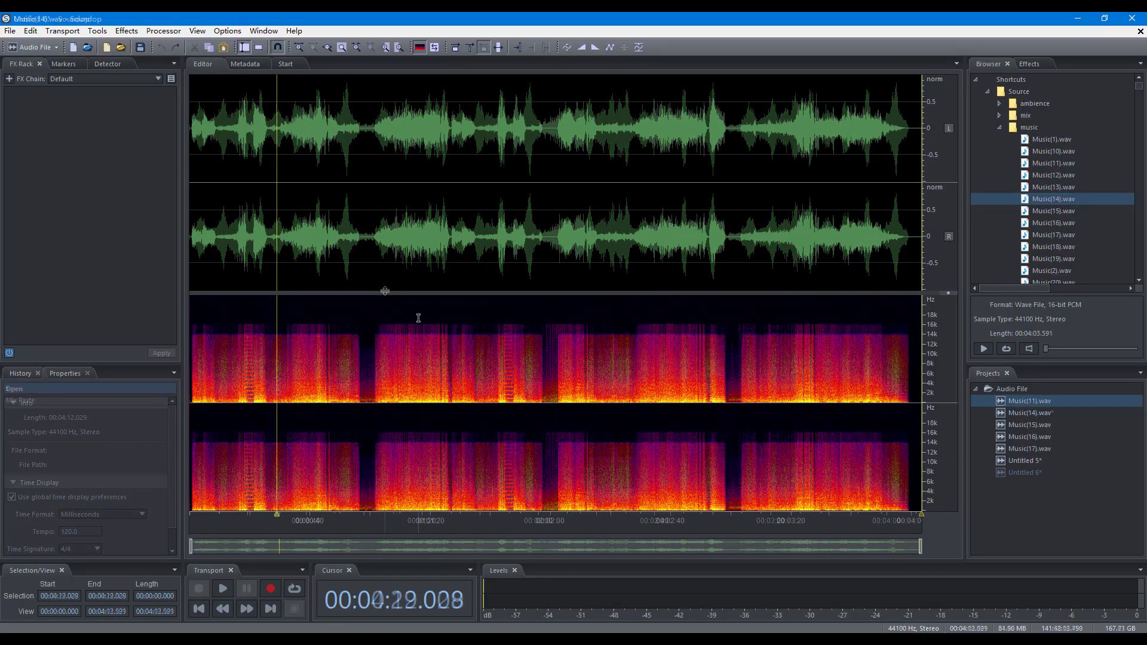
Repeat the last Mix Paste at 0:29.008 through its settings dialog, and repeat it once more directly without the dialog.
key("F2")
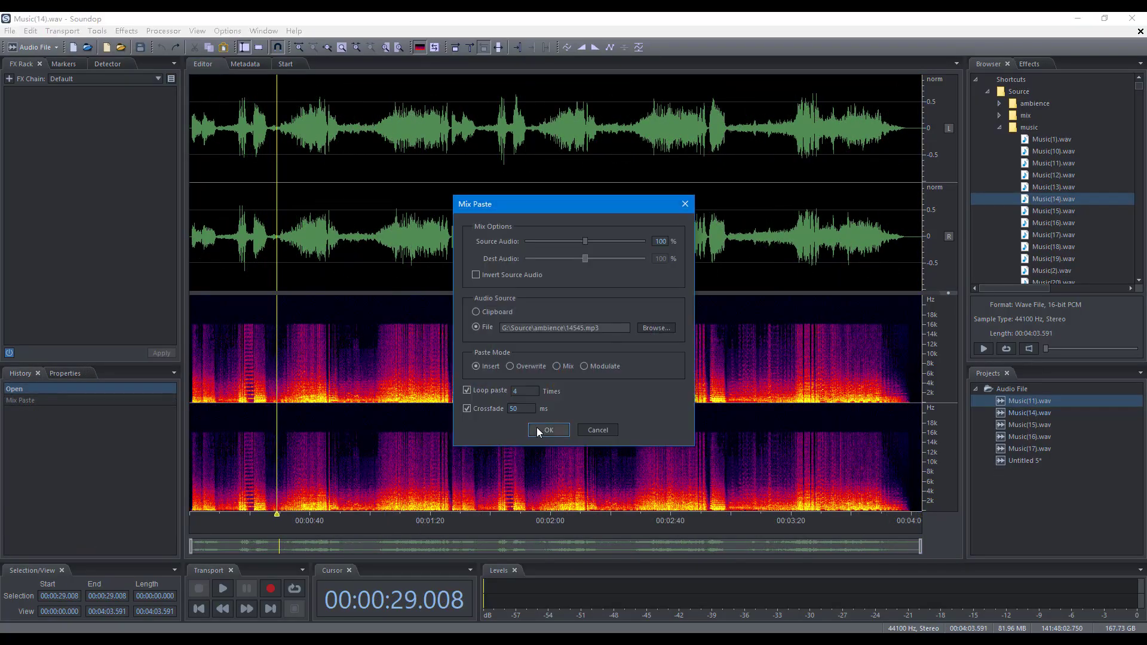
left_click(537, 428)
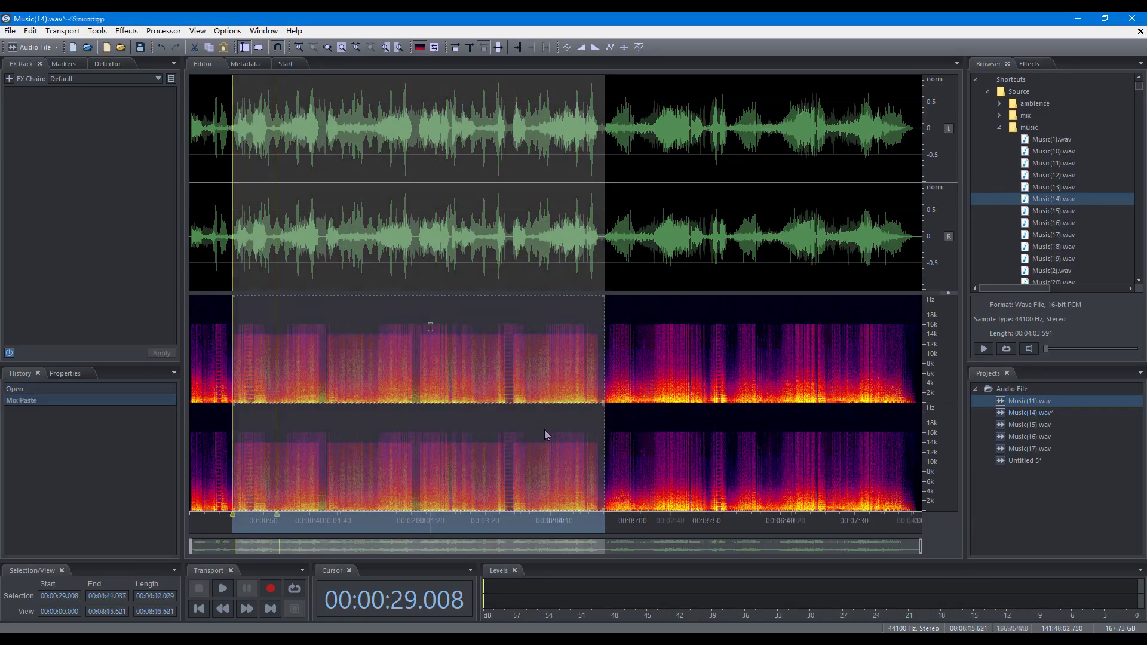
key("F3")
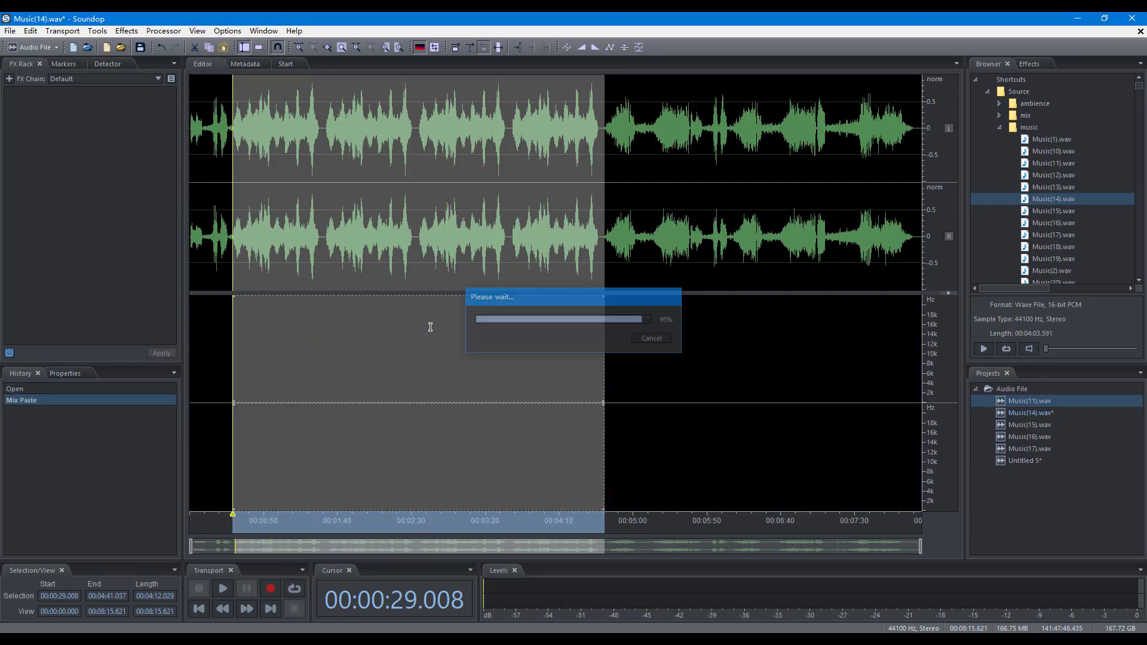
key("ctrl+shift+l")
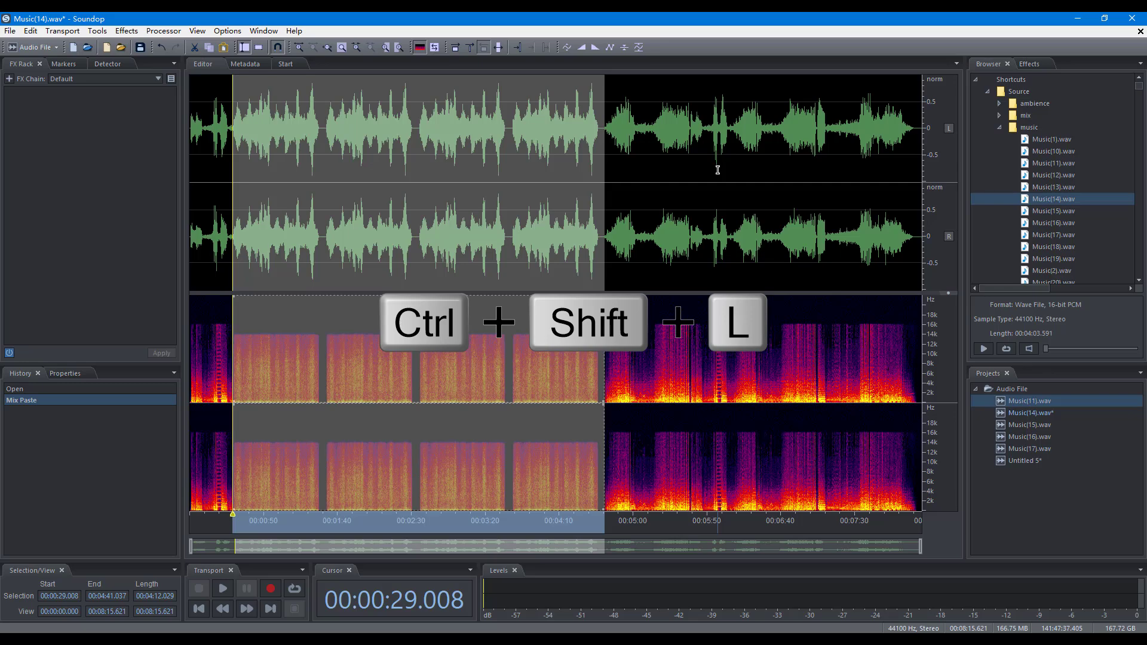
Toggle editing of the stereo file's left channel, right channel and both channels together off and back on.
key("ctrl+shift+l")
key("ctrl+shift+r")
key("ctrl+shift+r")
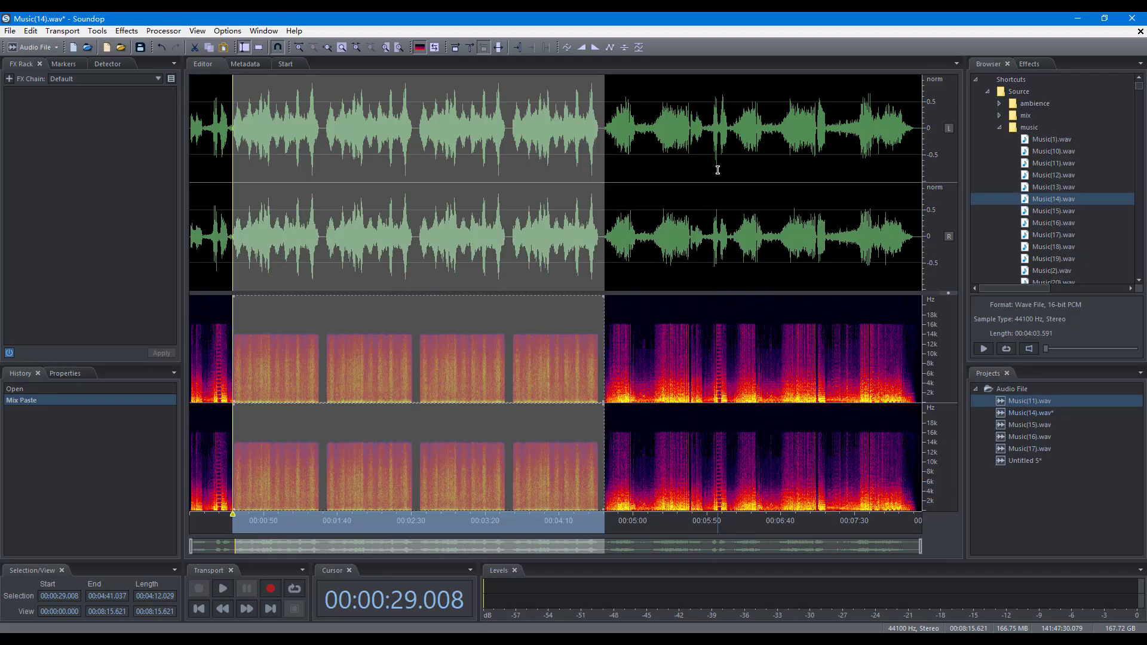
key("ctrl+shift+b")
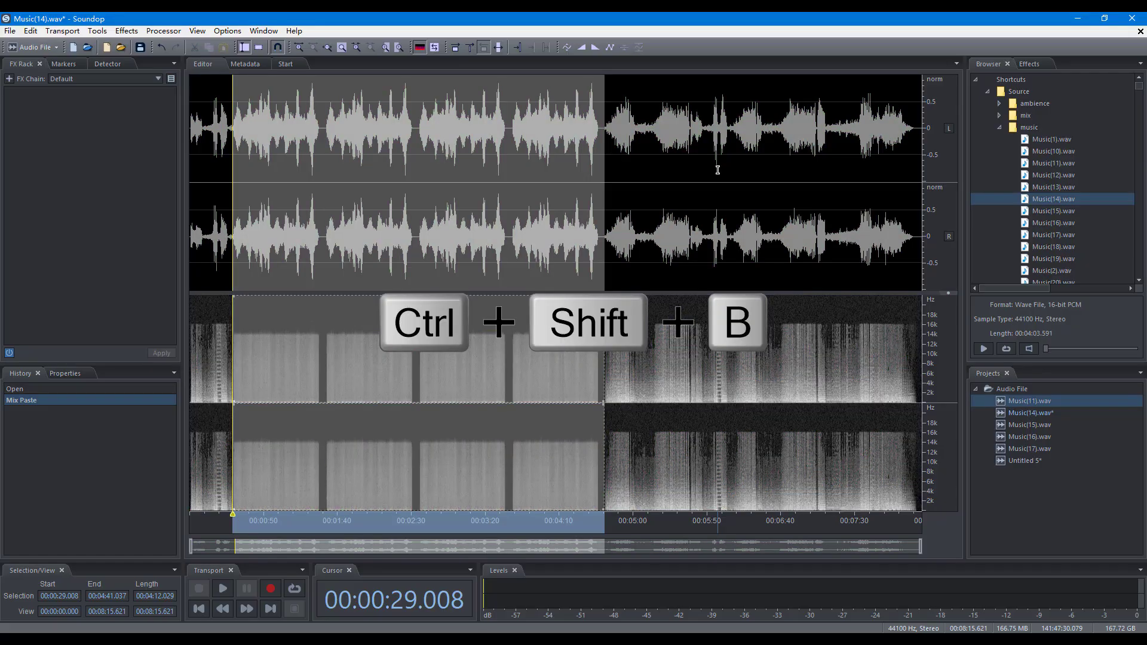
Convert the sample type of Music(14).wav to Mono channels at a 44100 sample rate.
key("shift+t")
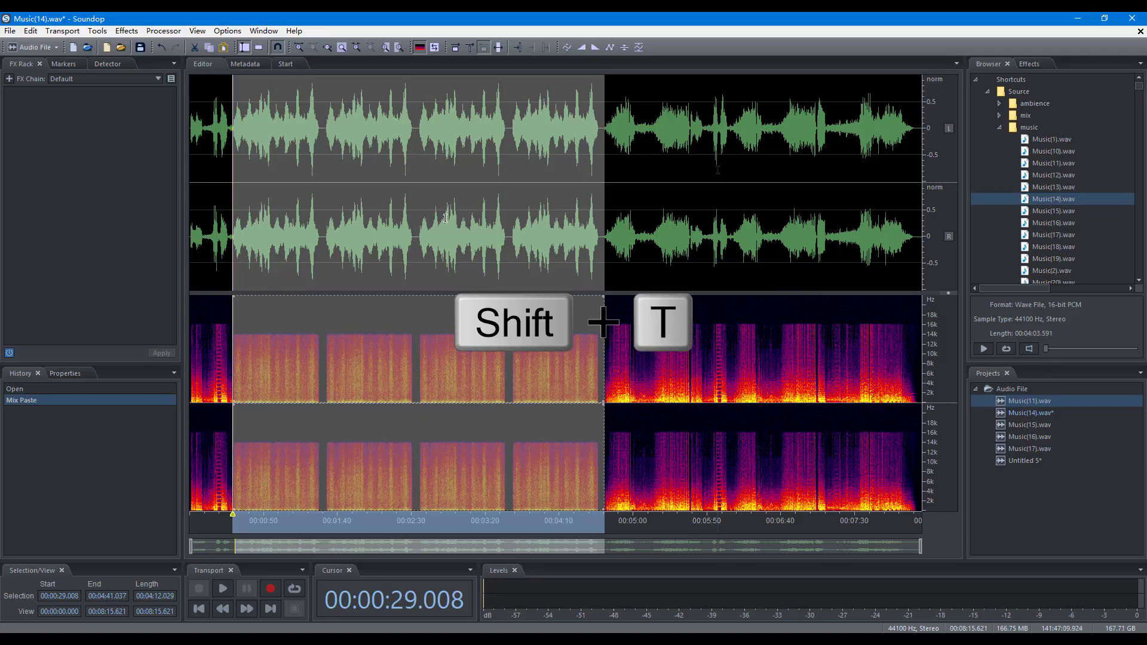
left_click(560, 328)
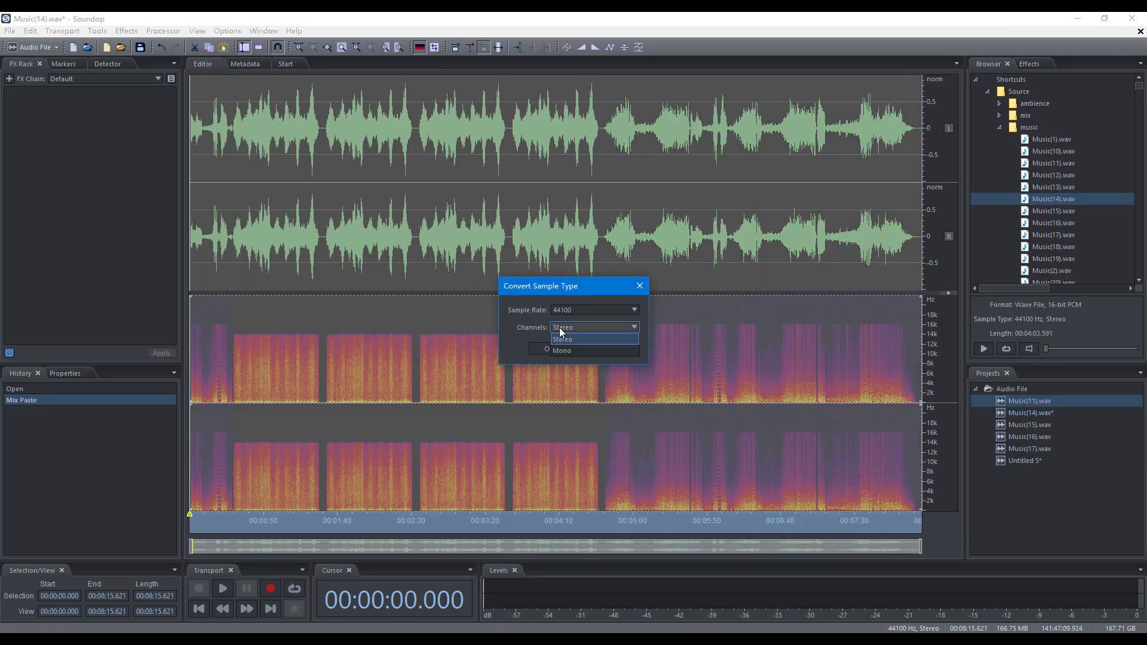
left_click(564, 350)
left_click(555, 347)
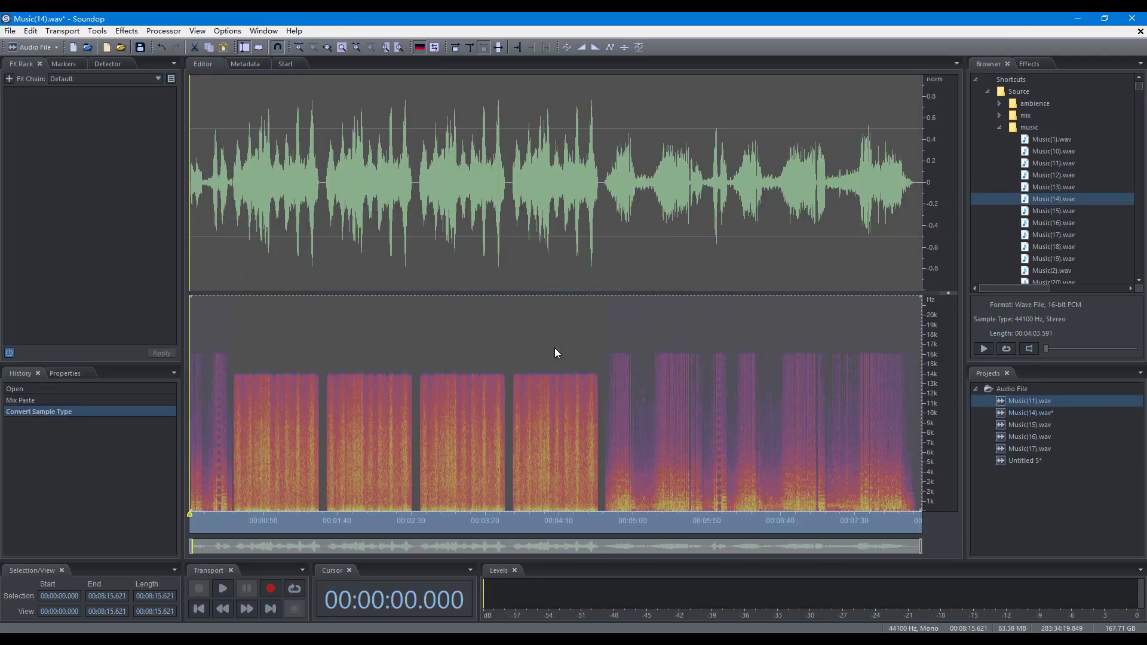
Bring up the switcher for open files and select Untitled 1 in it.
key("F12")
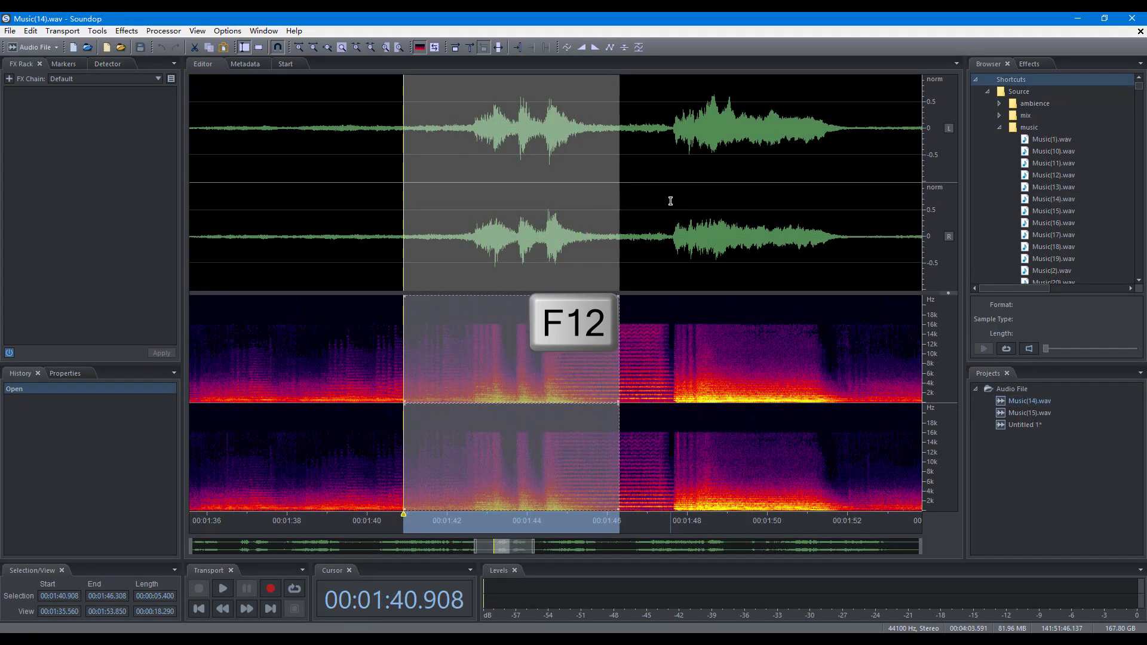
key("F12")
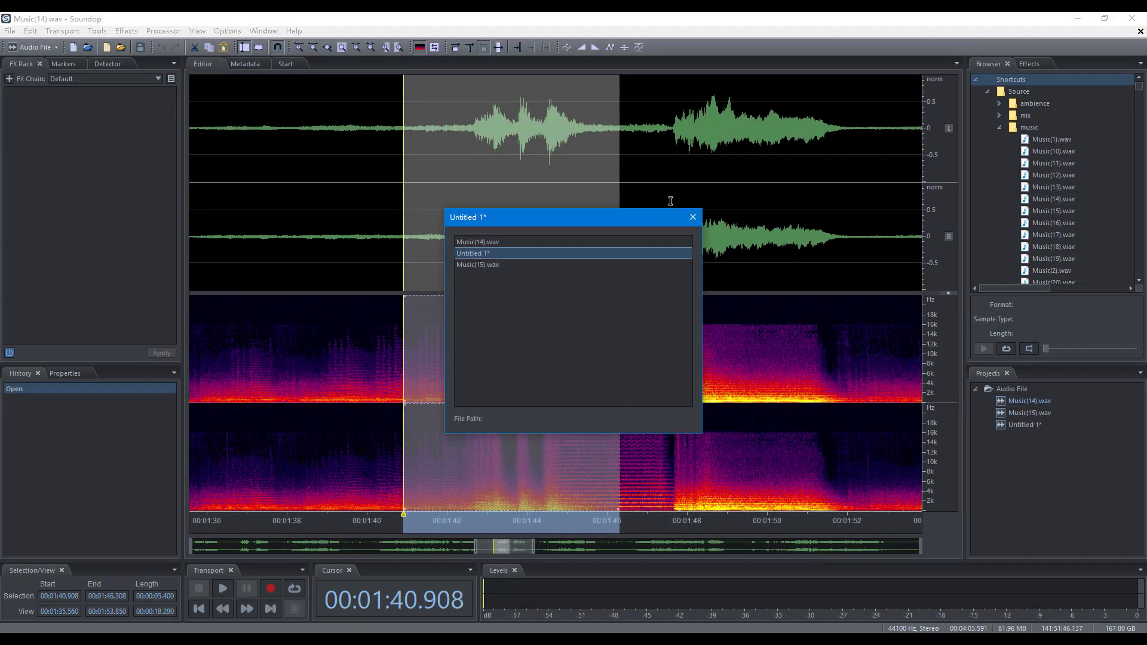